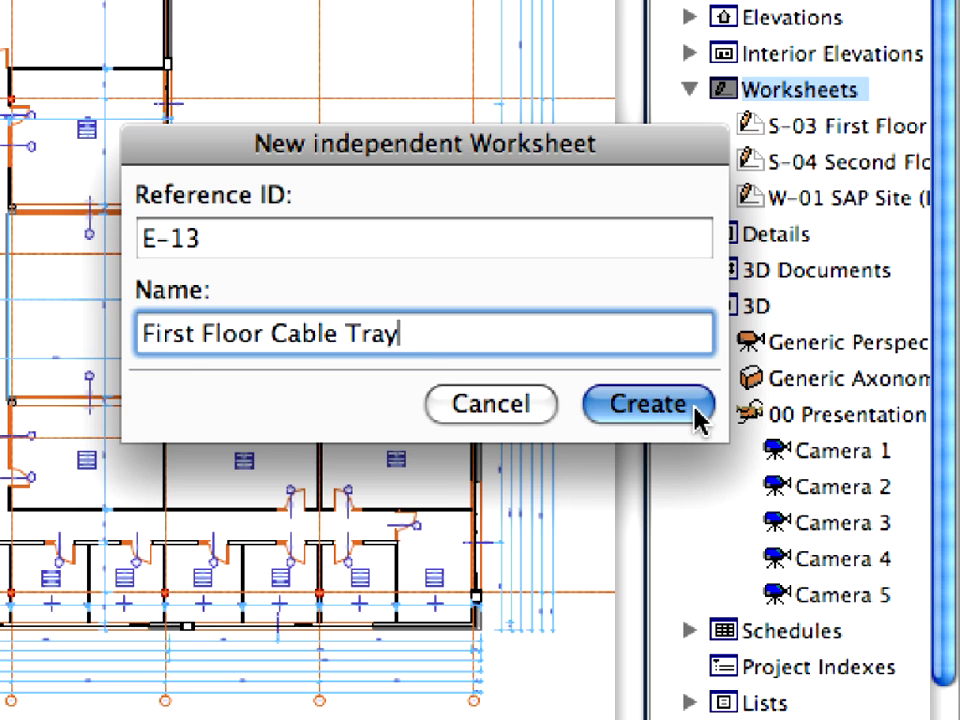
# - Create the independent worksheet E-13 First Floor Cable Tray and activate the Drawing tool
pyautogui.click(697, 412)
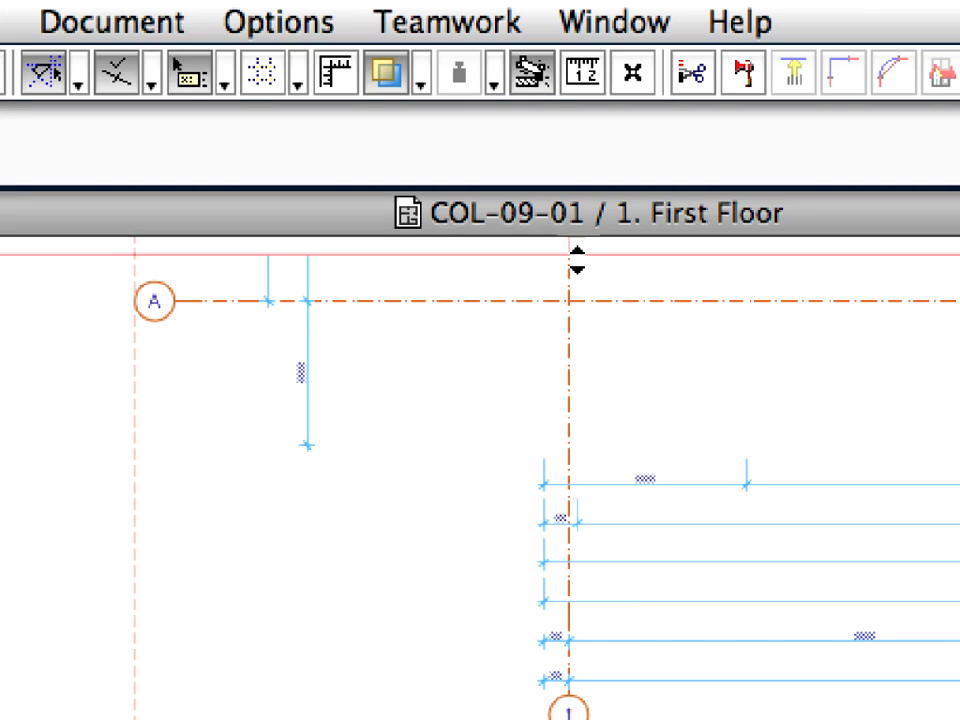
pyautogui.moveTo(448, 92); pyautogui.dragTo(470, 212)
pyautogui.moveTo(635, 593)
pyautogui.mouseDown()
pyautogui.moveTo(645, 714)
pyautogui.moveTo(636, 250)
pyautogui.mouseUp()
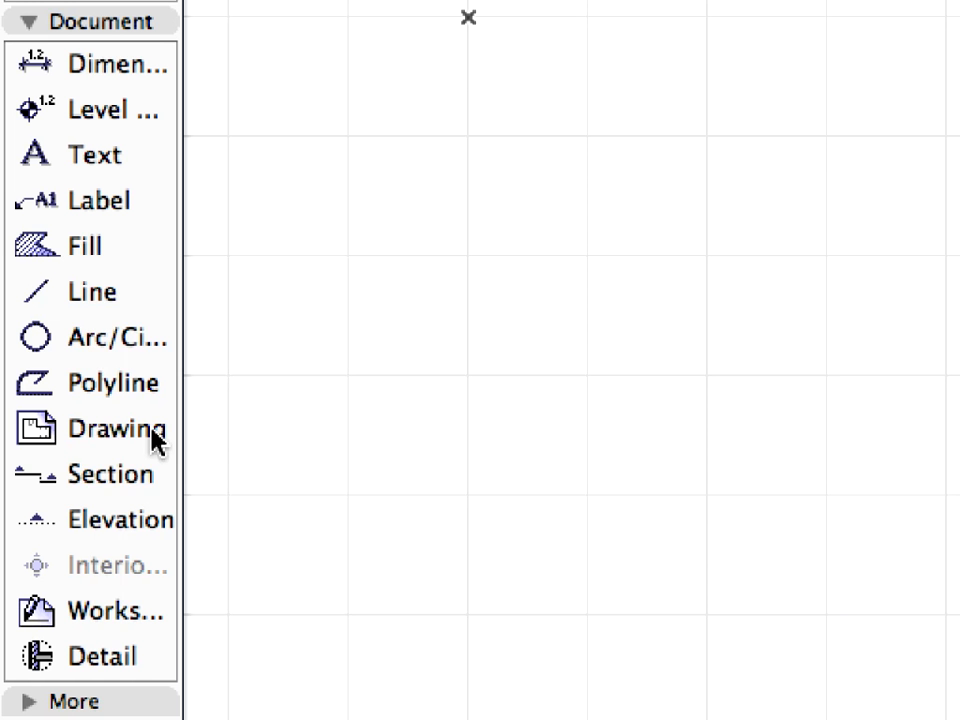
pyautogui.click(150, 430)
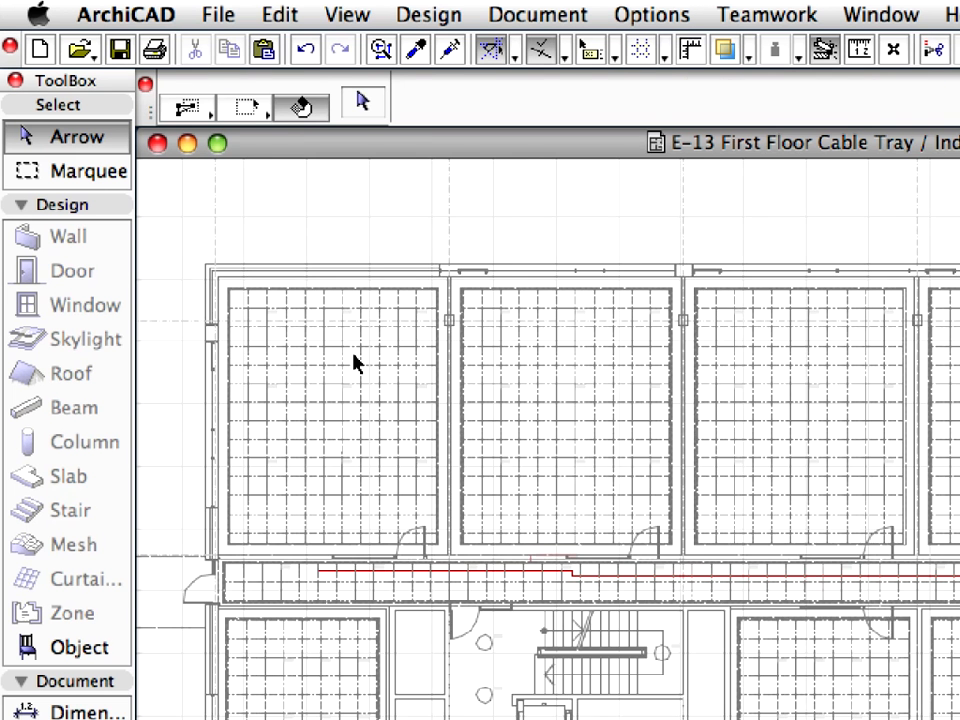
# - Select the placed first floor cable tray drawing and examine its linework in detail and as a whole
pyautogui.click(354, 364)
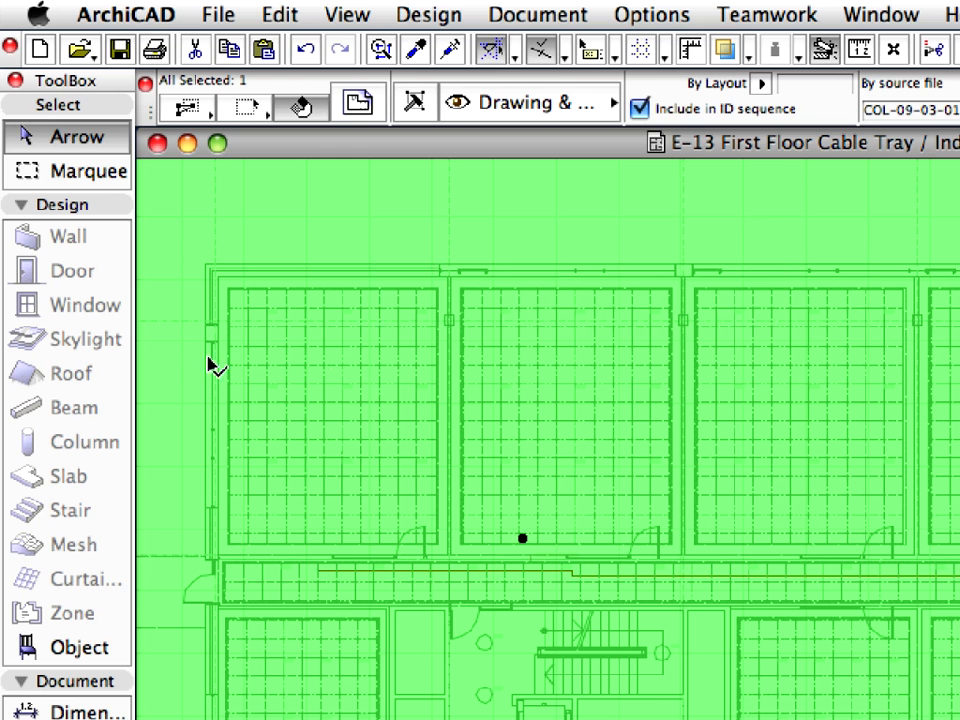
pyautogui.scroll(5, 207, 365)
pyautogui.scroll(3, 218, 340)
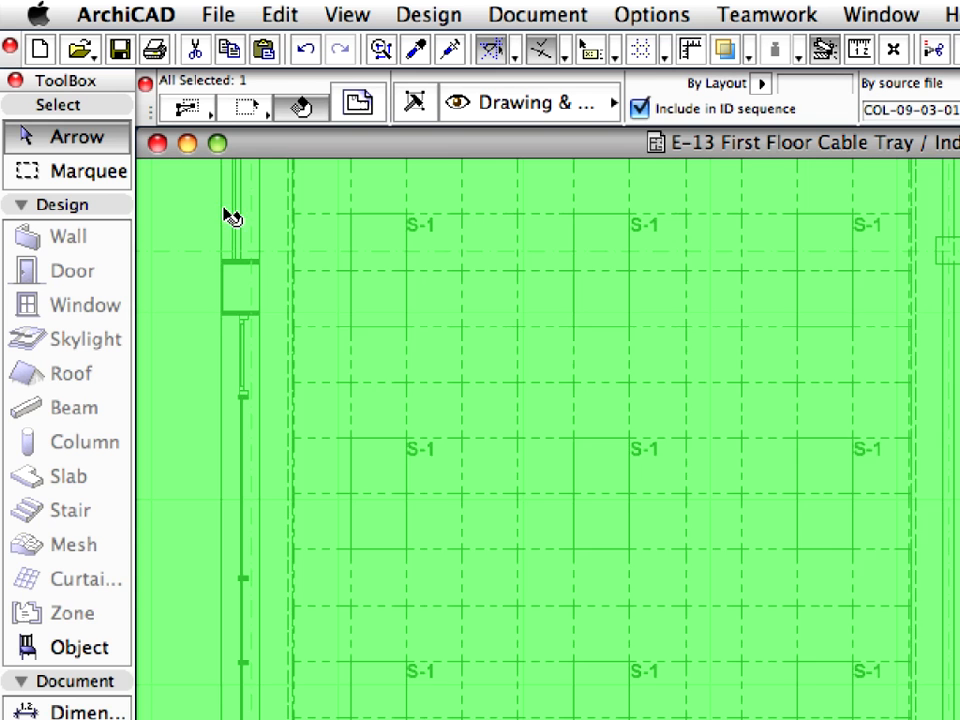
pyautogui.scroll(4, 229, 213)
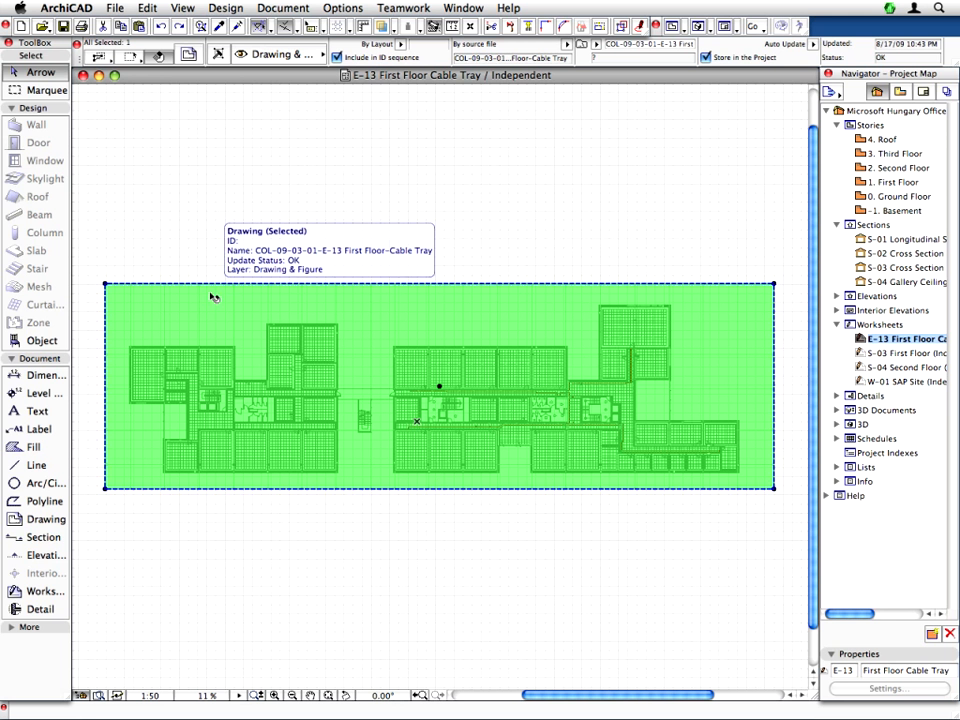
pyautogui.click(215, 230)
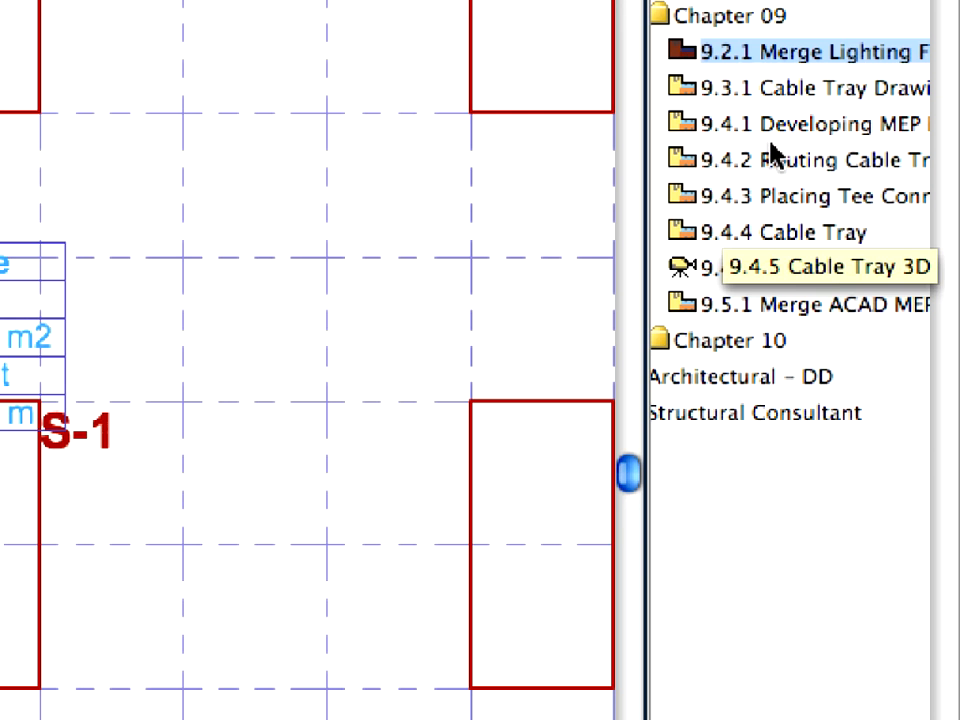
# - Open the saved 9.3.1 cable tray drawing view from Chapter 09 and switch the Navigator to the Project Map
pyautogui.doubleClick(728, 96)
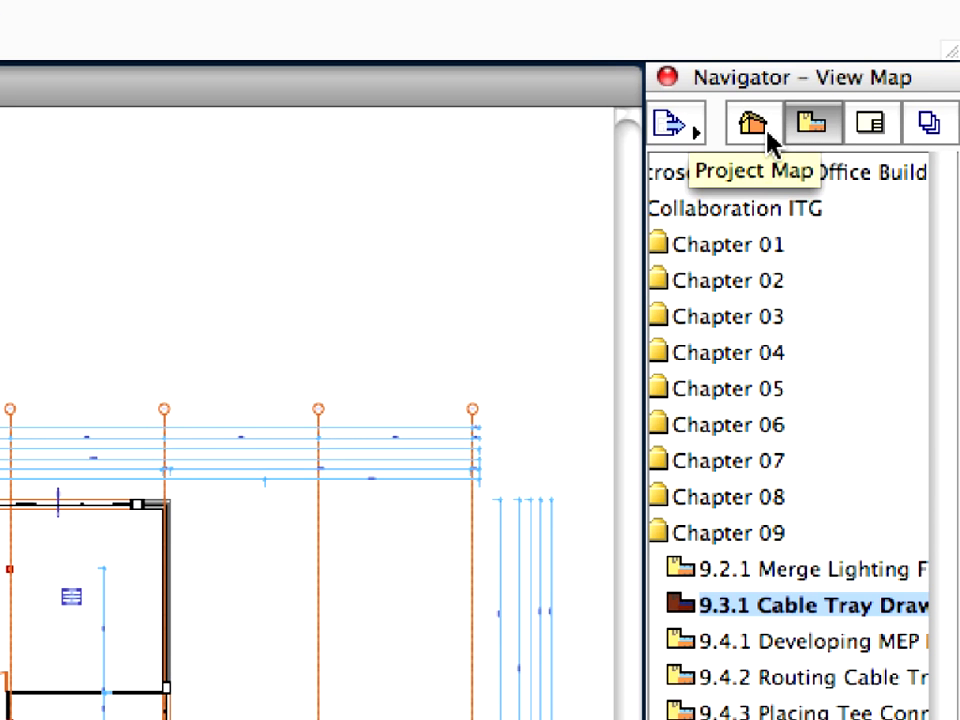
pyautogui.click(768, 137)
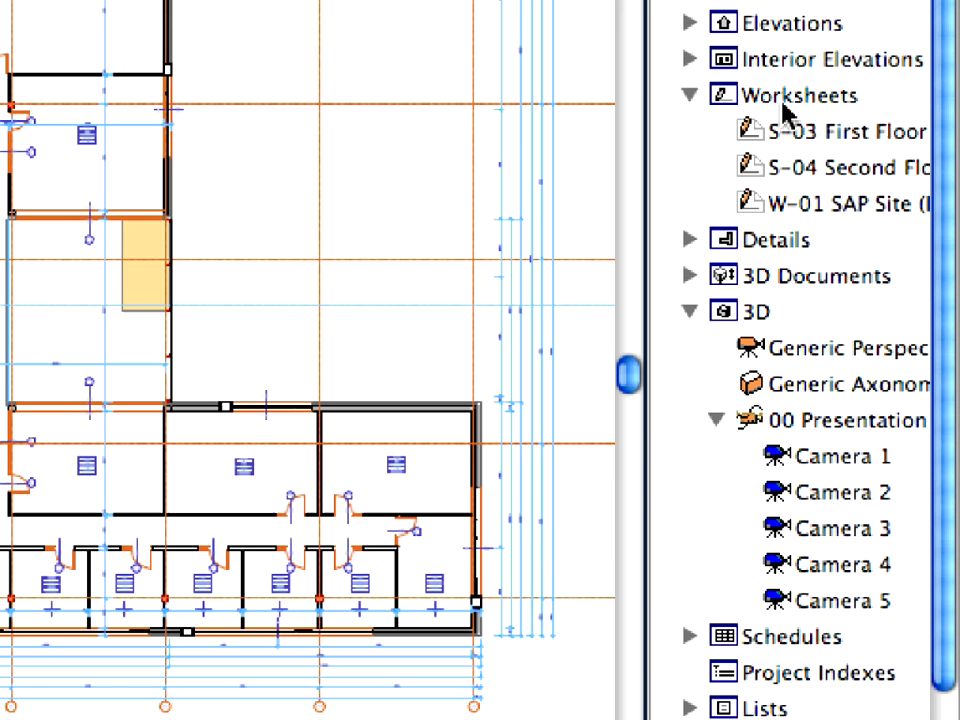
# - Create a new independent worksheet with the reference ID E-13 and the name First Floor Cable Tray
pyautogui.click(790, 713)
pyautogui.rightClick(787, 110)
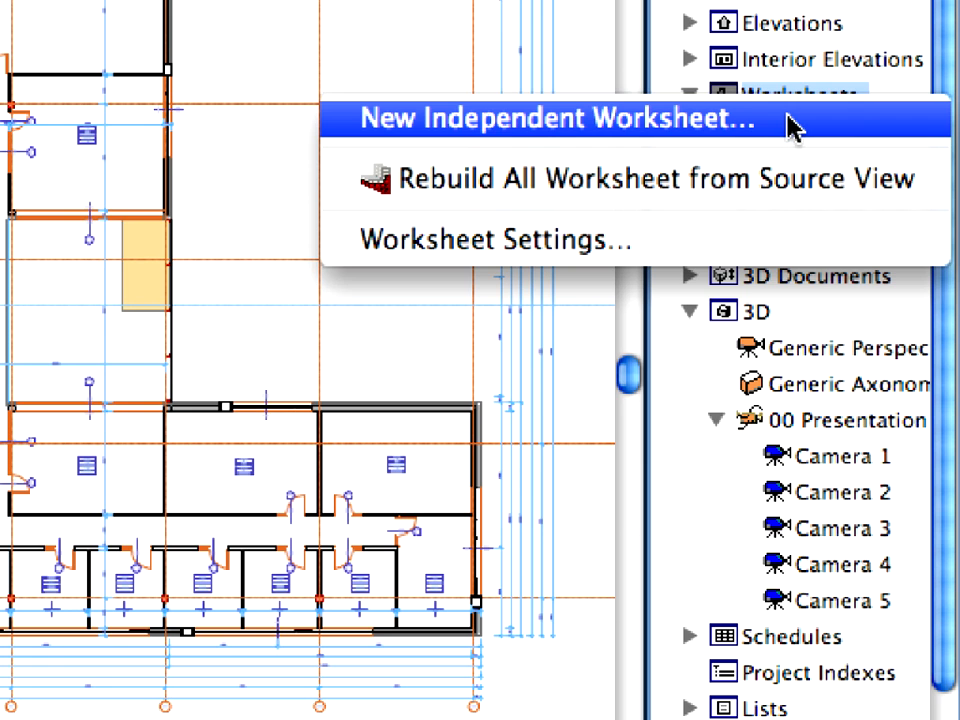
pyautogui.click(790, 120)
pyautogui.click(386, 236)
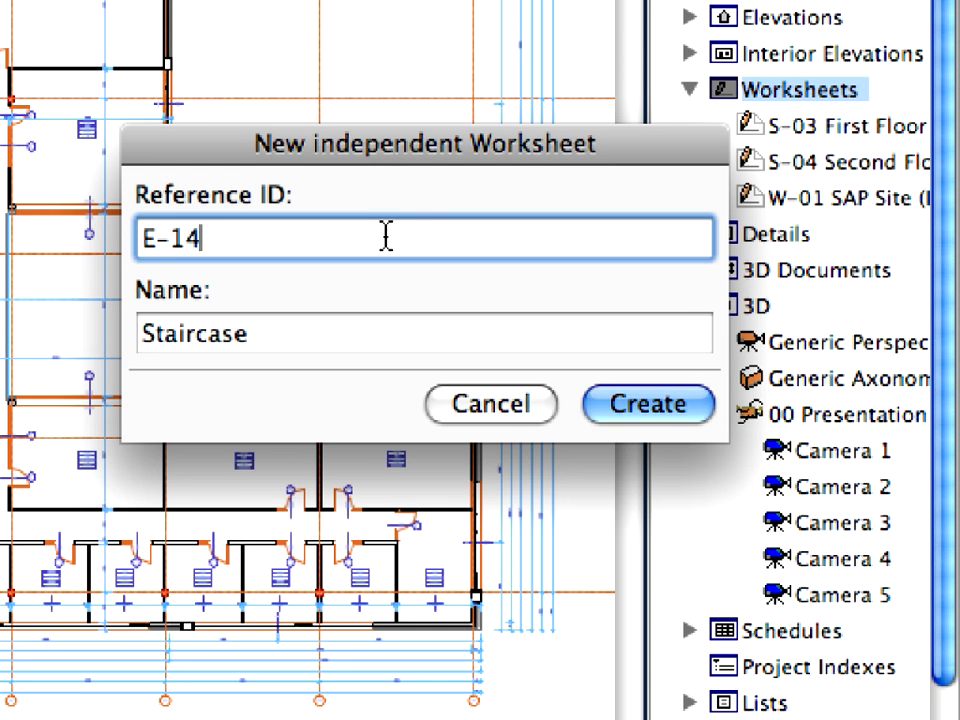
pyautogui.press('BackSpace')
pyautogui.write('3')
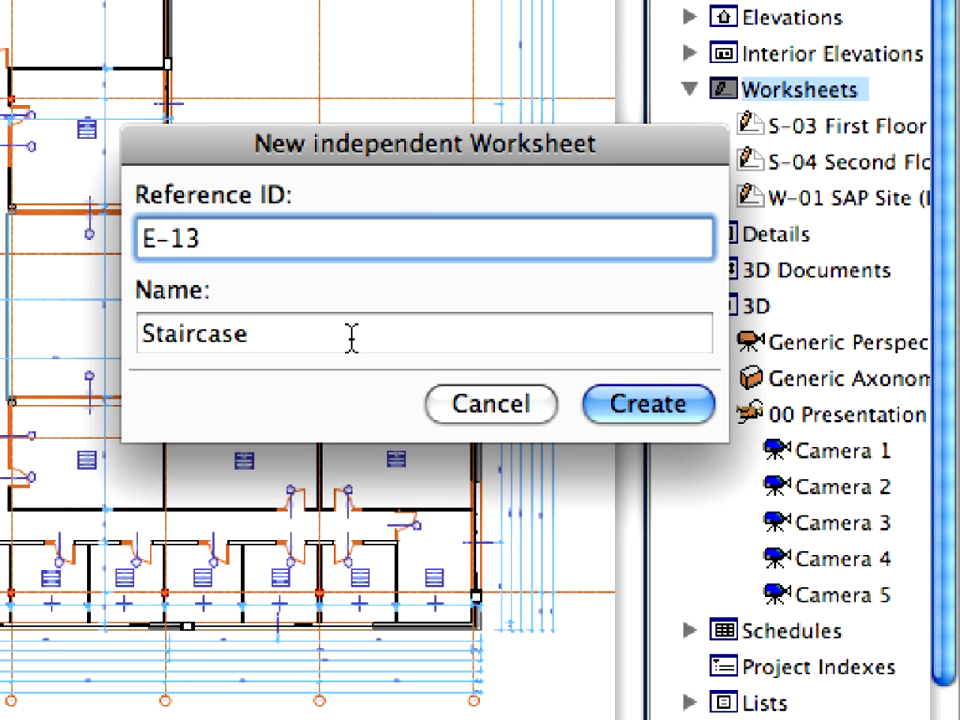
pyautogui.press('Tab')
pyautogui.write('Fi')
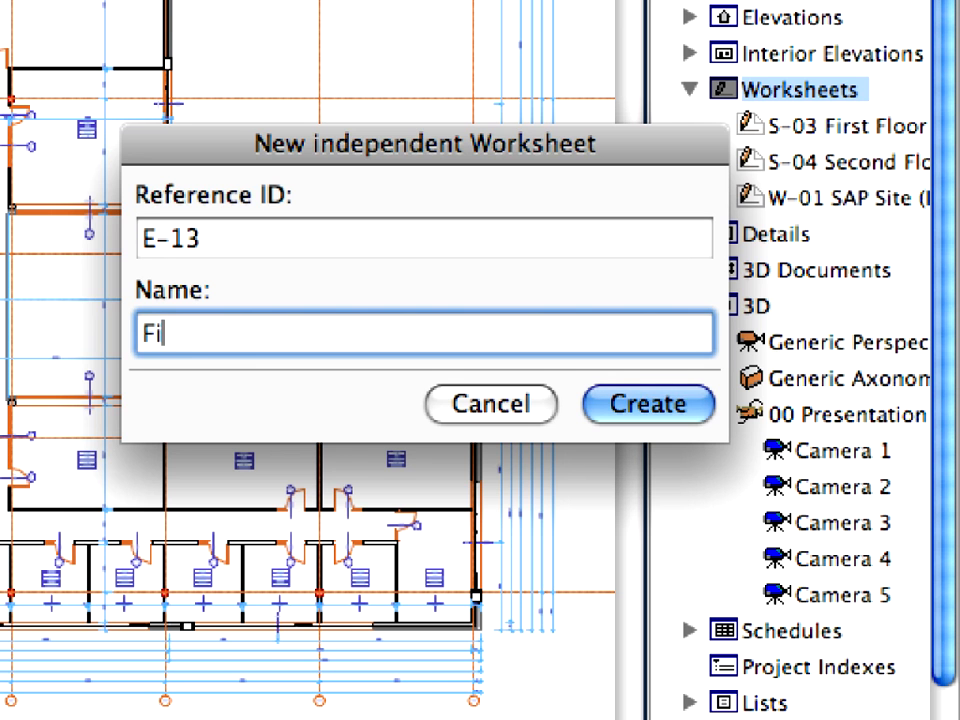
pyautogui.write('rst Floo')
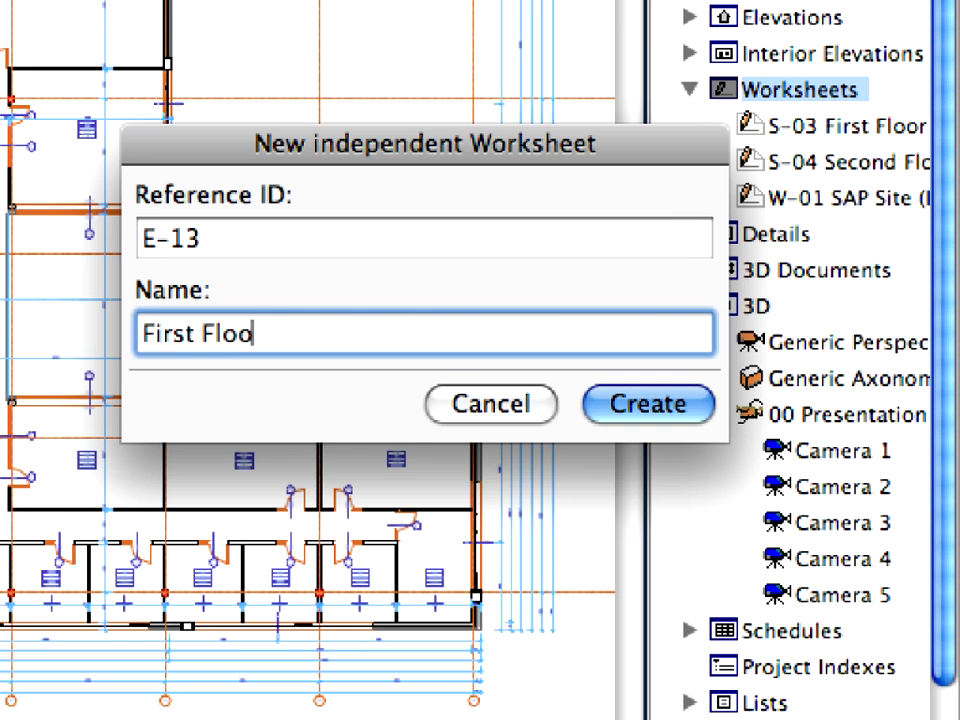
pyautogui.write('r Cable ')
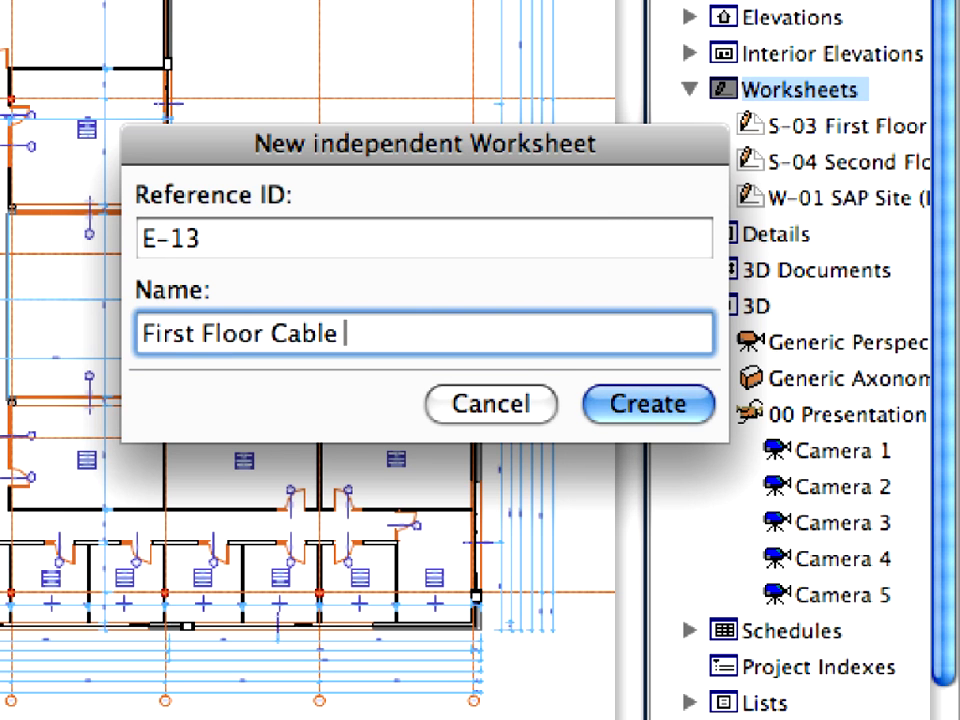
pyautogui.write('Tray')
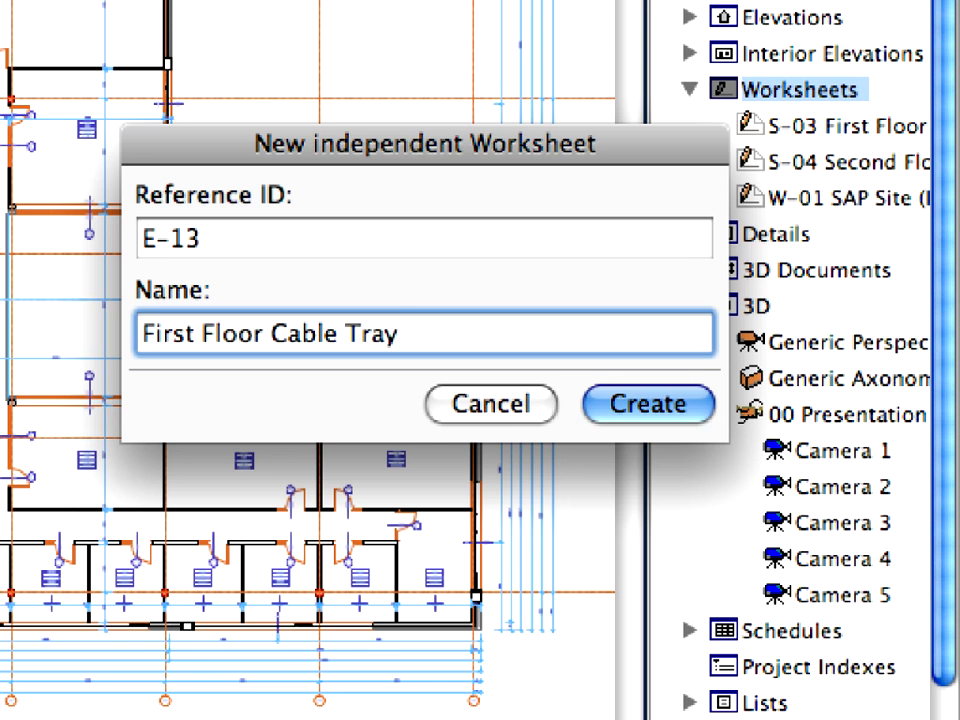
pyautogui.click(695, 415)
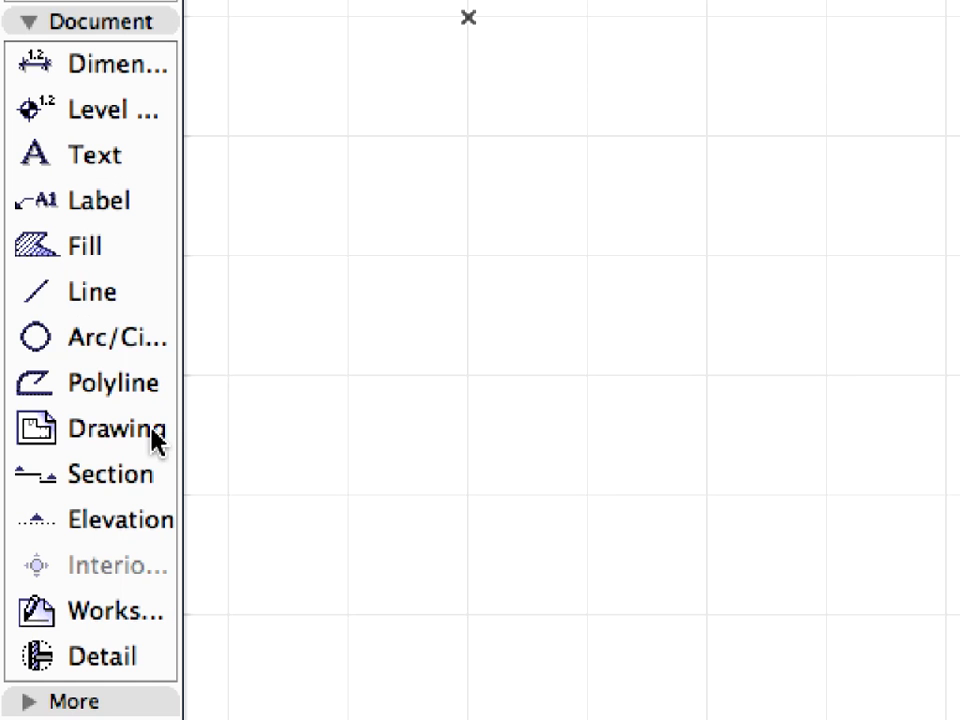
# - Link COL-09-03-01-E-13 First Floor-Cable Tray.dwg into the worksheet as an external drawing, restricting the file type to DWG File
pyautogui.click(120, 429)
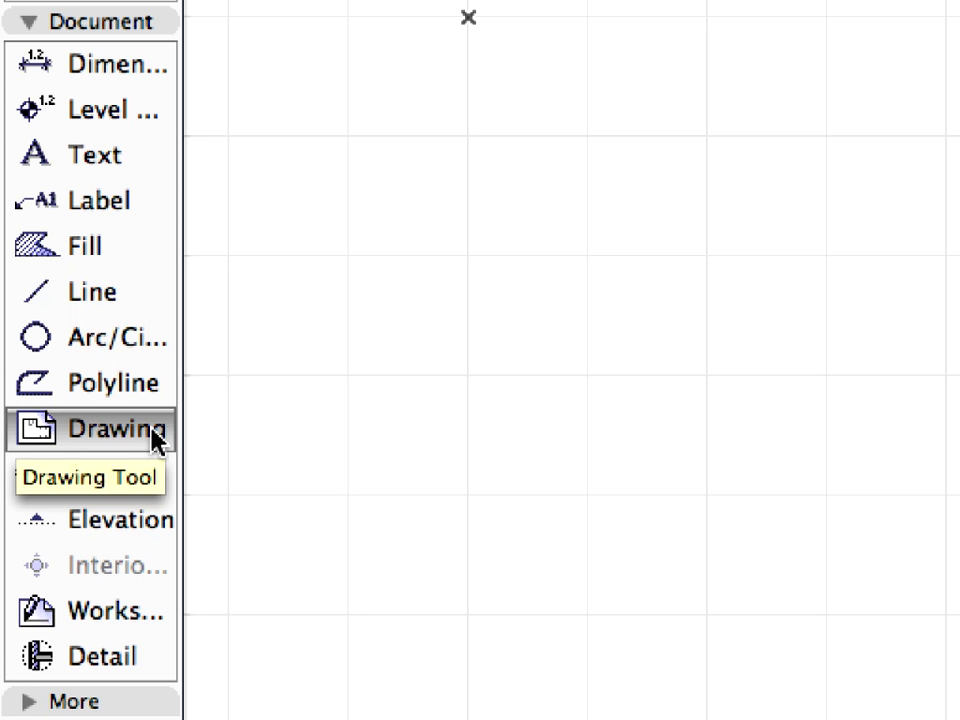
pyautogui.click(386, 224)
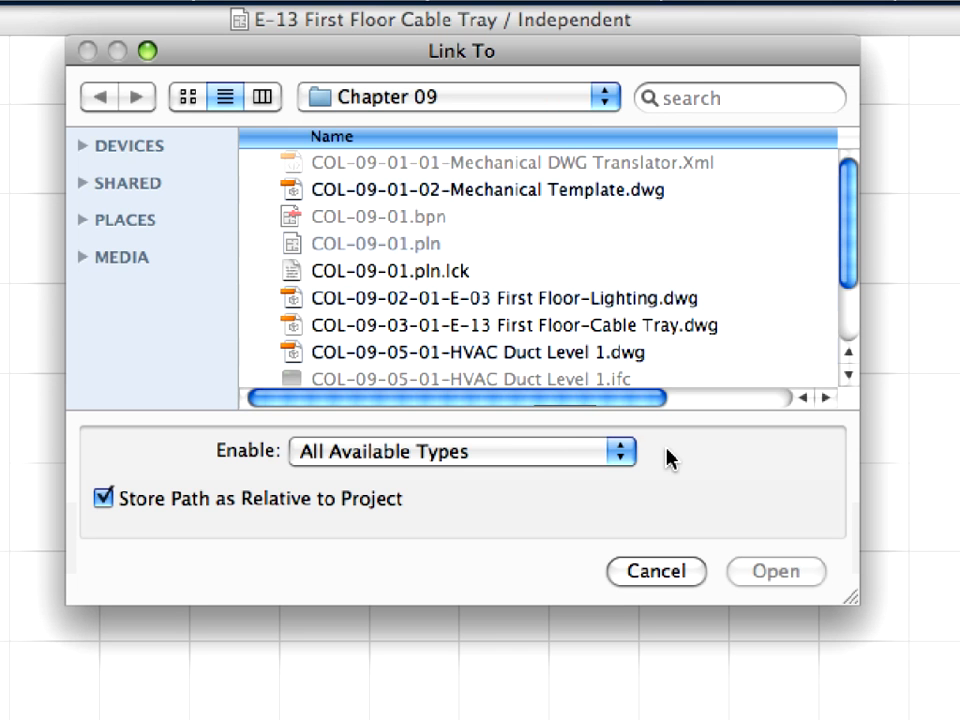
pyautogui.click(536, 457)
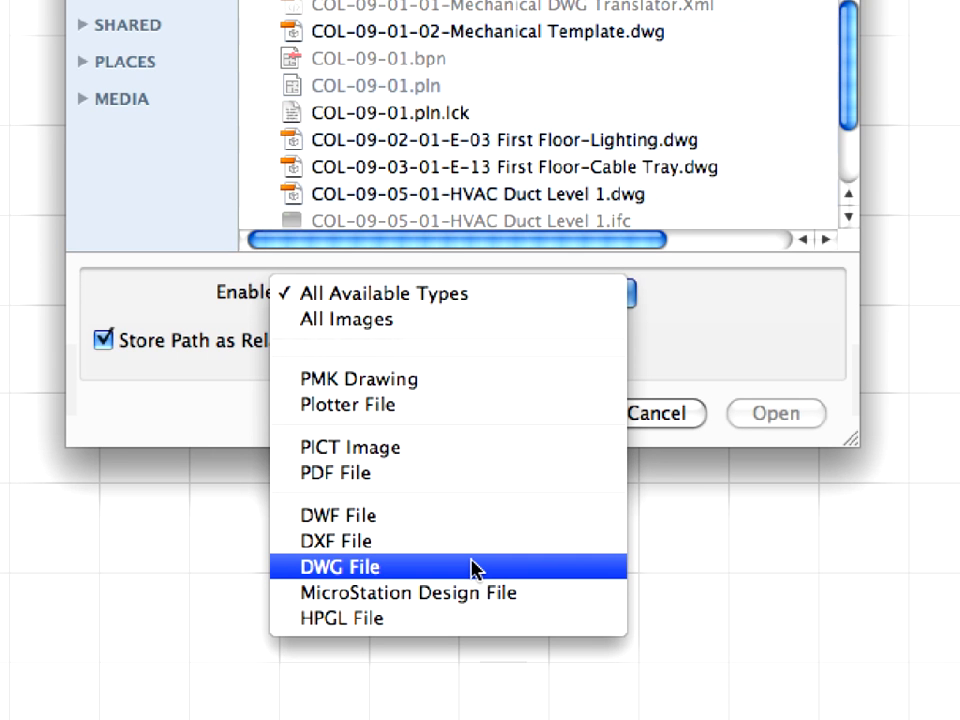
pyautogui.click(474, 568)
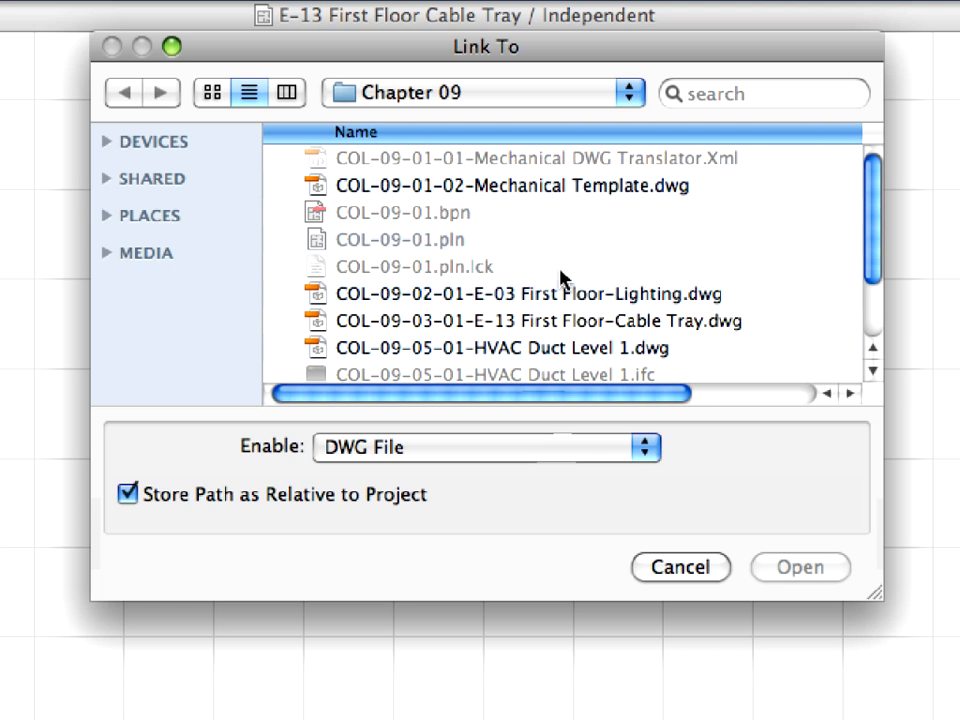
pyautogui.click(573, 321)
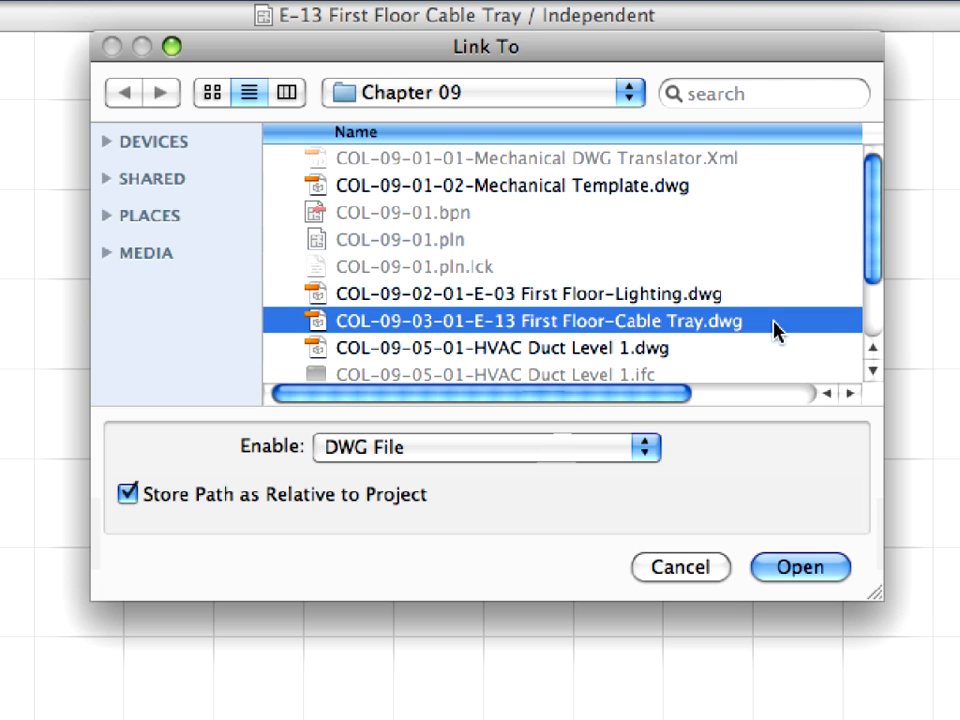
pyautogui.click(834, 575)
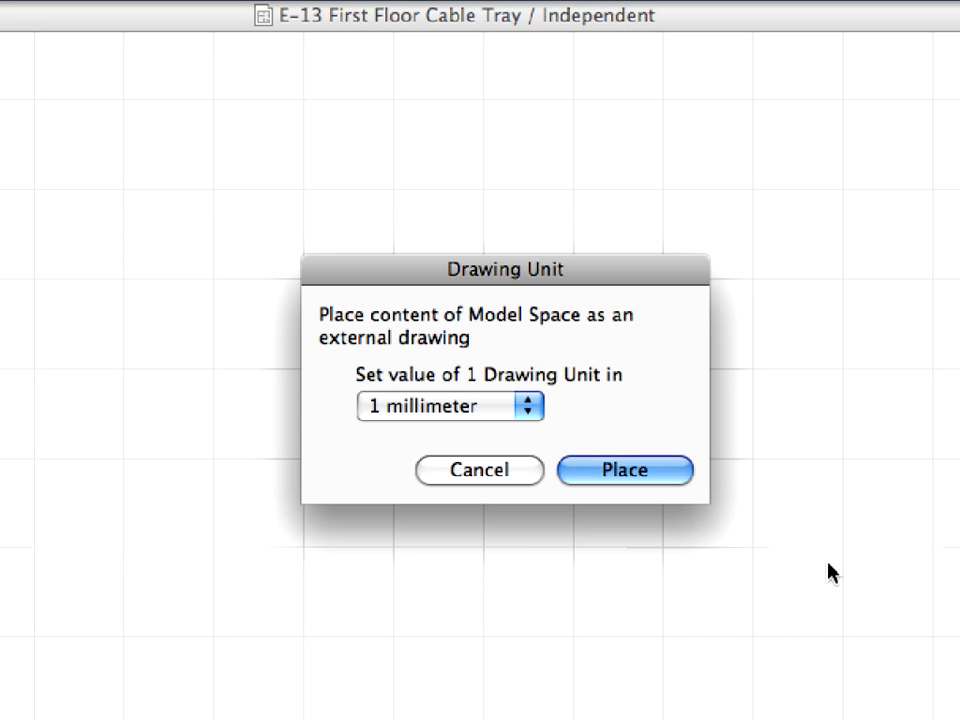
# - Set one drawing unit to 1 millimeter and place the model space content in the worksheet
pyautogui.click(518, 416)
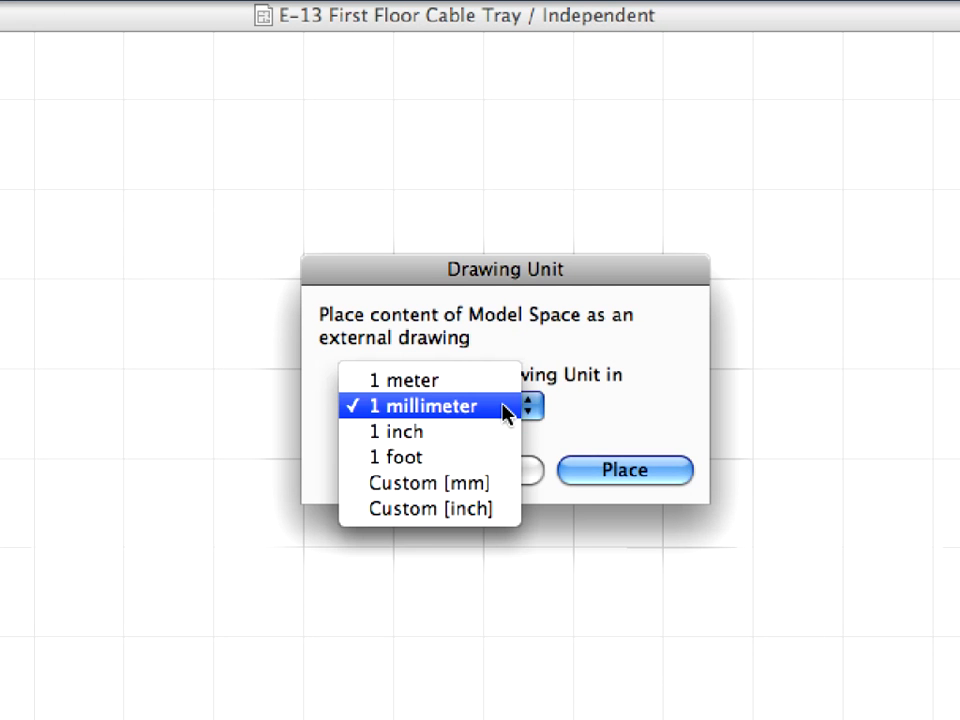
pyautogui.click(508, 407)
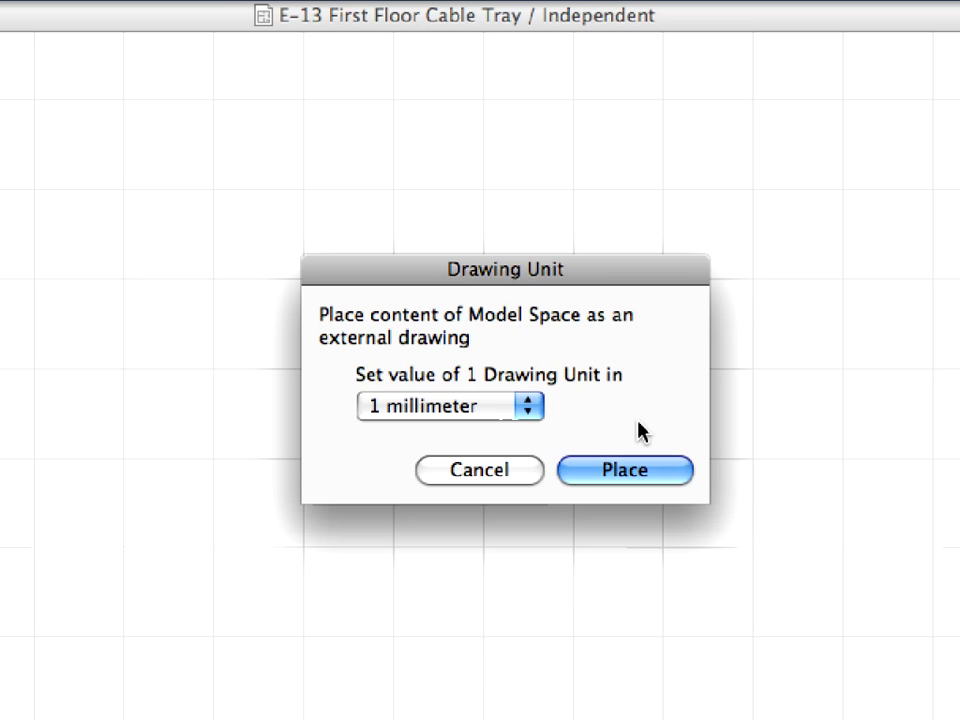
pyautogui.click(672, 466)
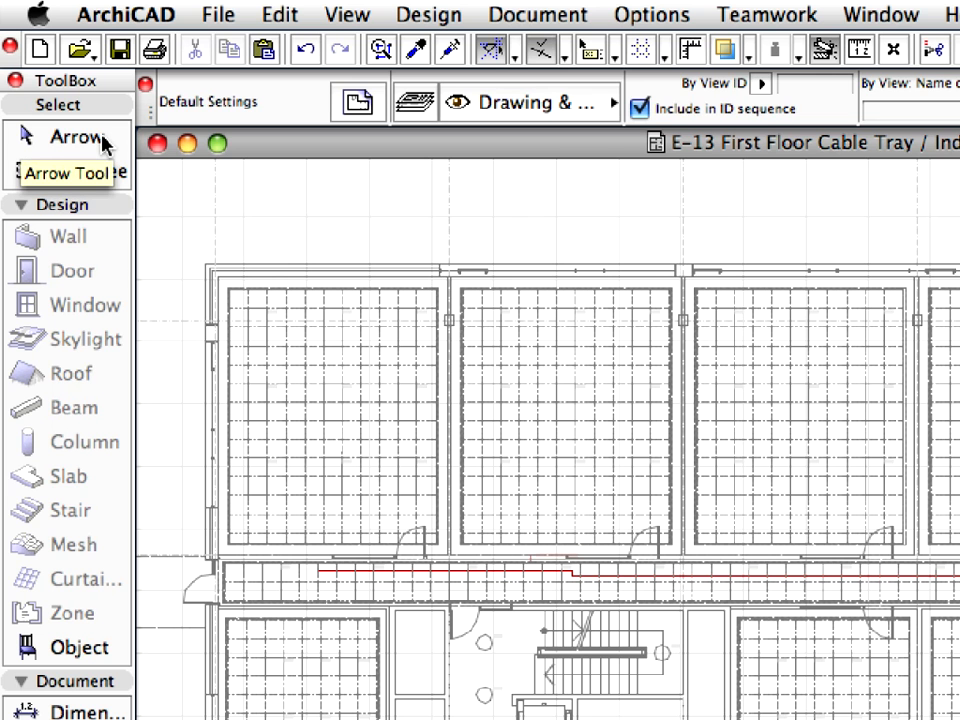
# - Select the placed cable tray drawing with the Arrow tool, inspect it up close and in full, and deselect it
pyautogui.click(105, 145)
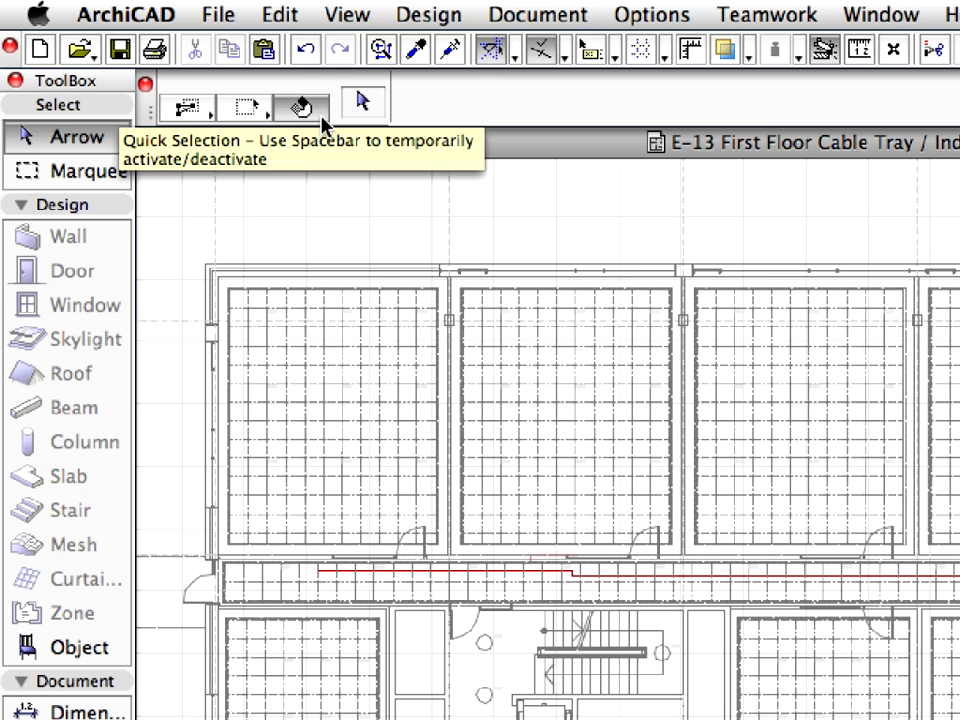
pyautogui.click(356, 364)
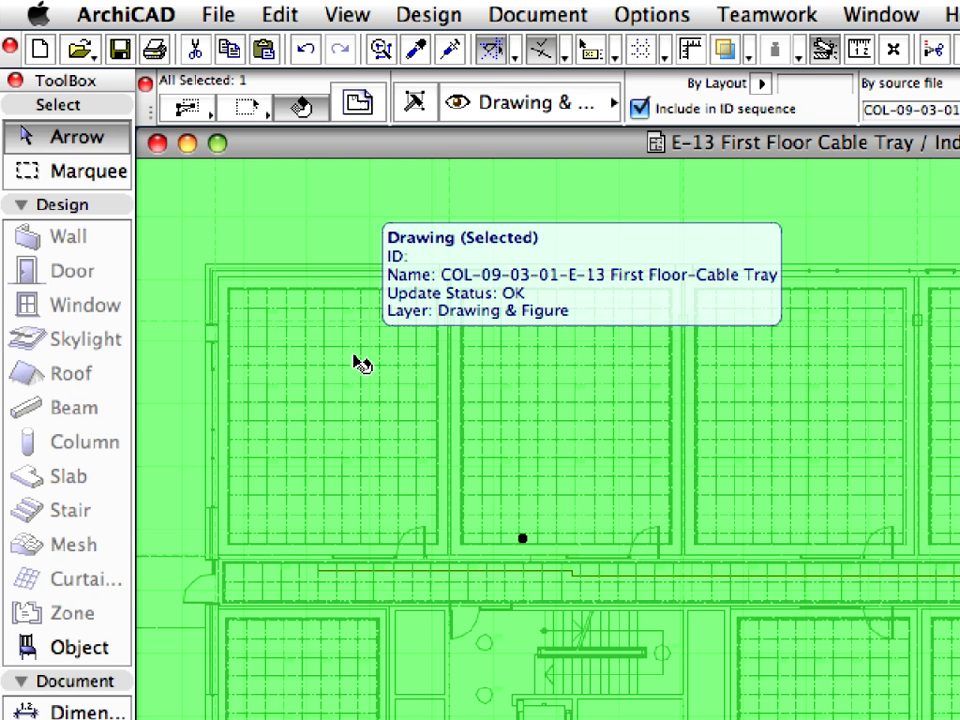
pyautogui.scroll(3, 198, 364)
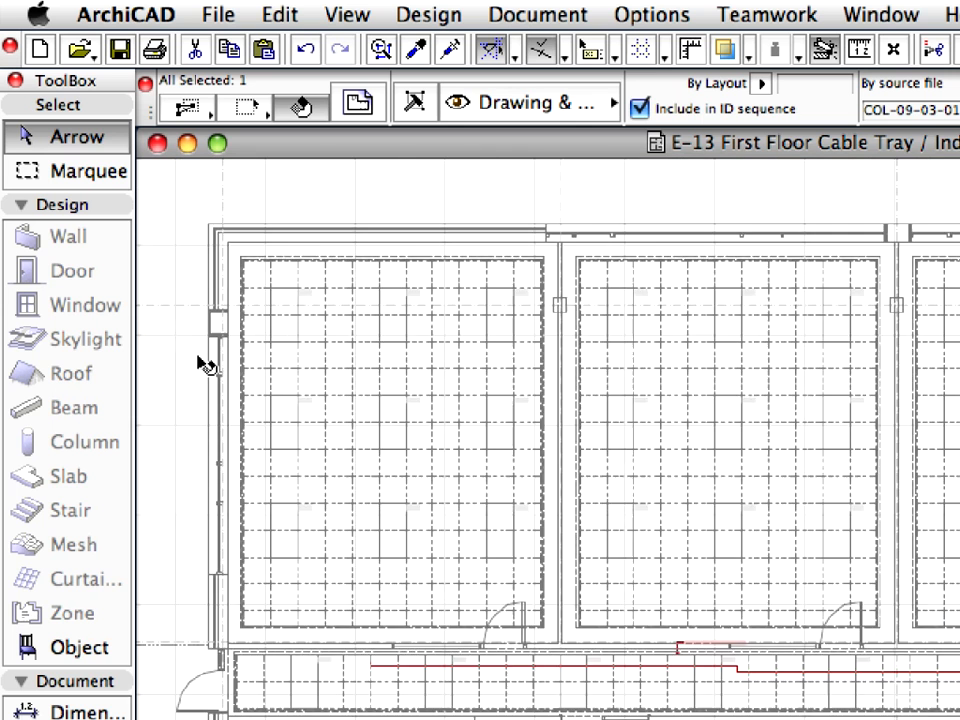
pyautogui.scroll(5, 232, 250)
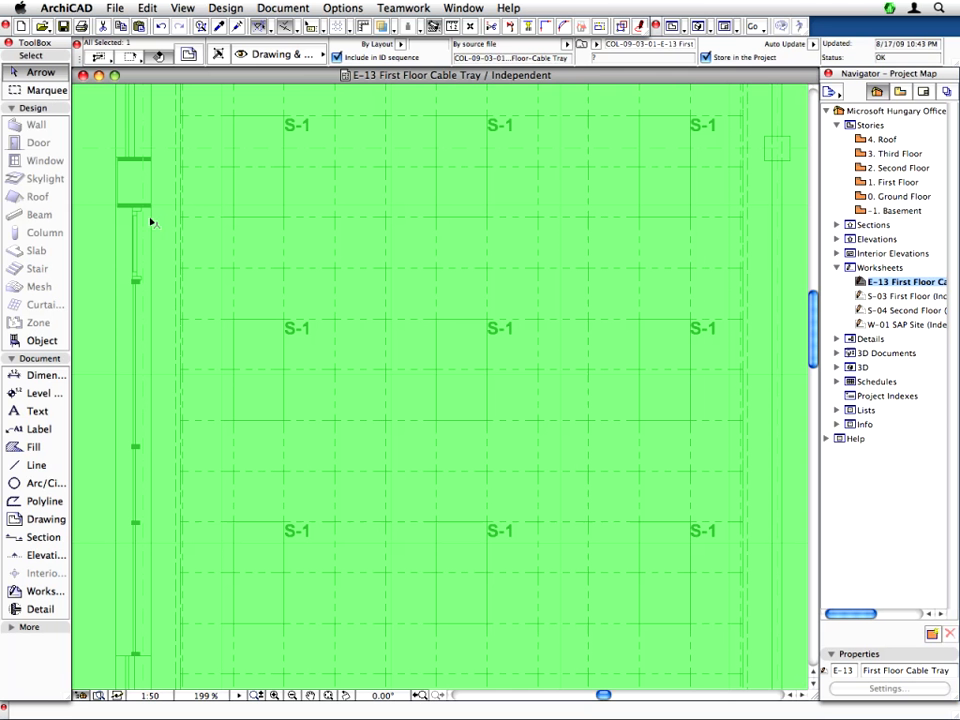
pyautogui.click(345, 695)
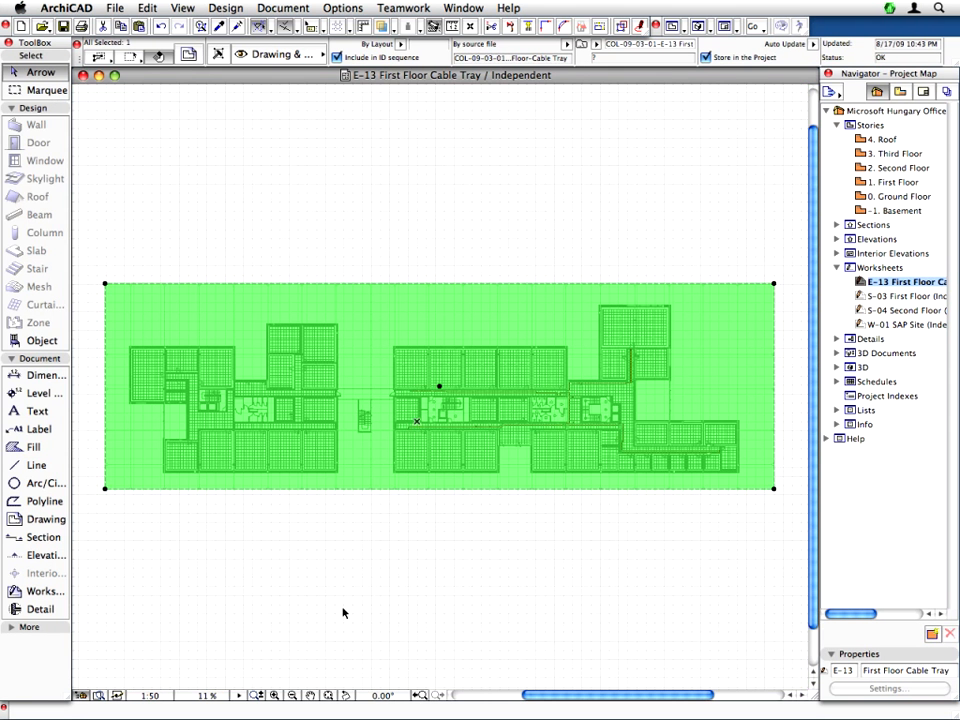
pyautogui.click(337, 214)
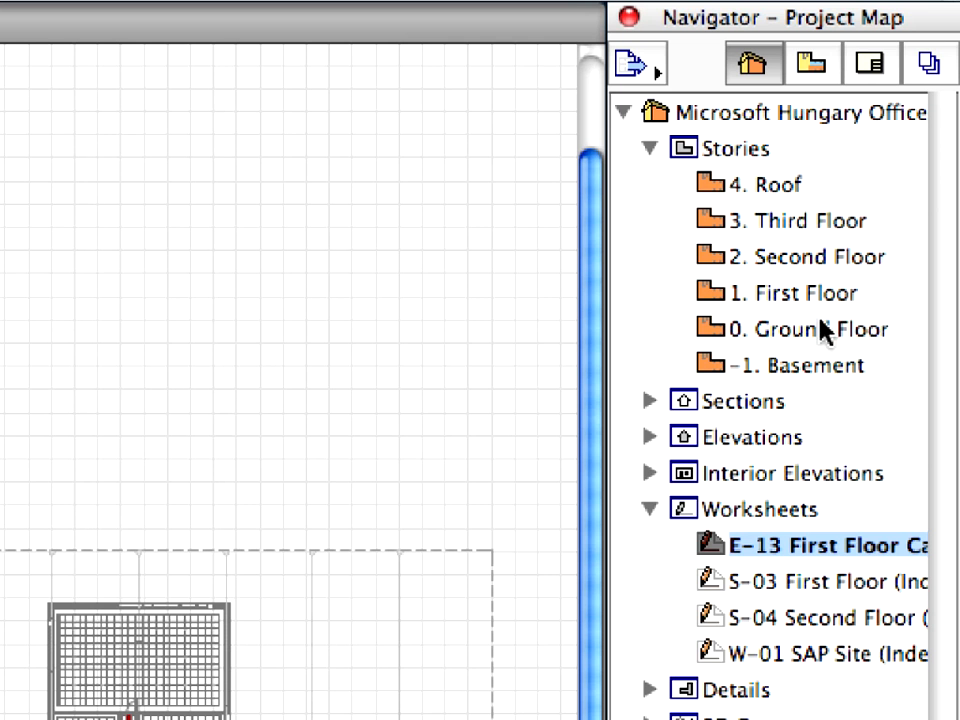
# - Open the 1. First Floor story and show the E-13 First Floor Cable Tray worksheet as its trace reference
pyautogui.click(805, 298)
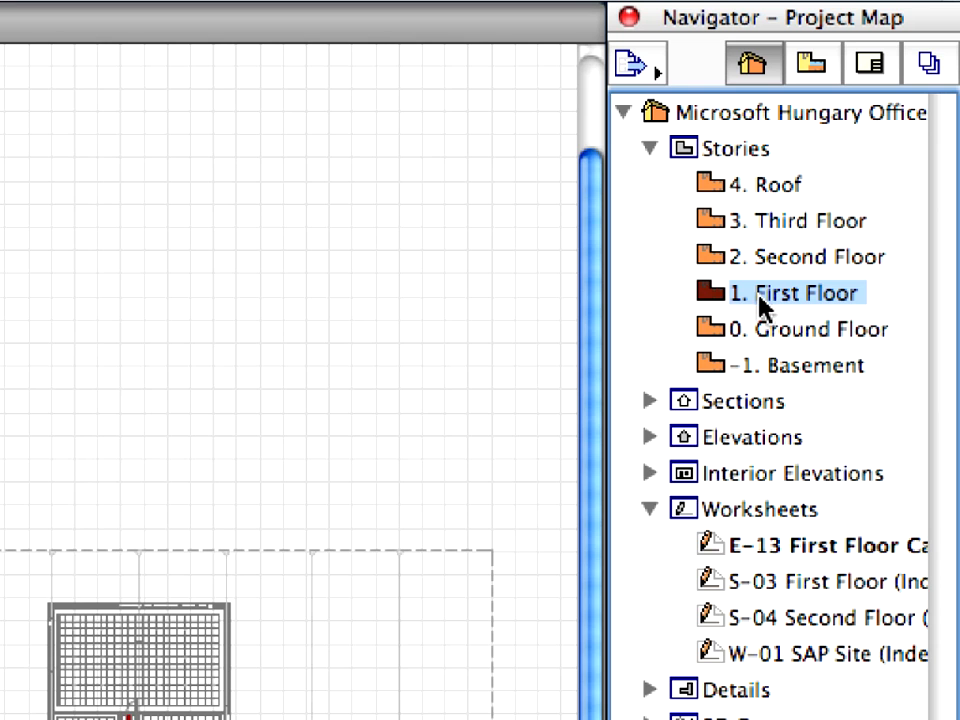
pyautogui.doubleClick(790, 293)
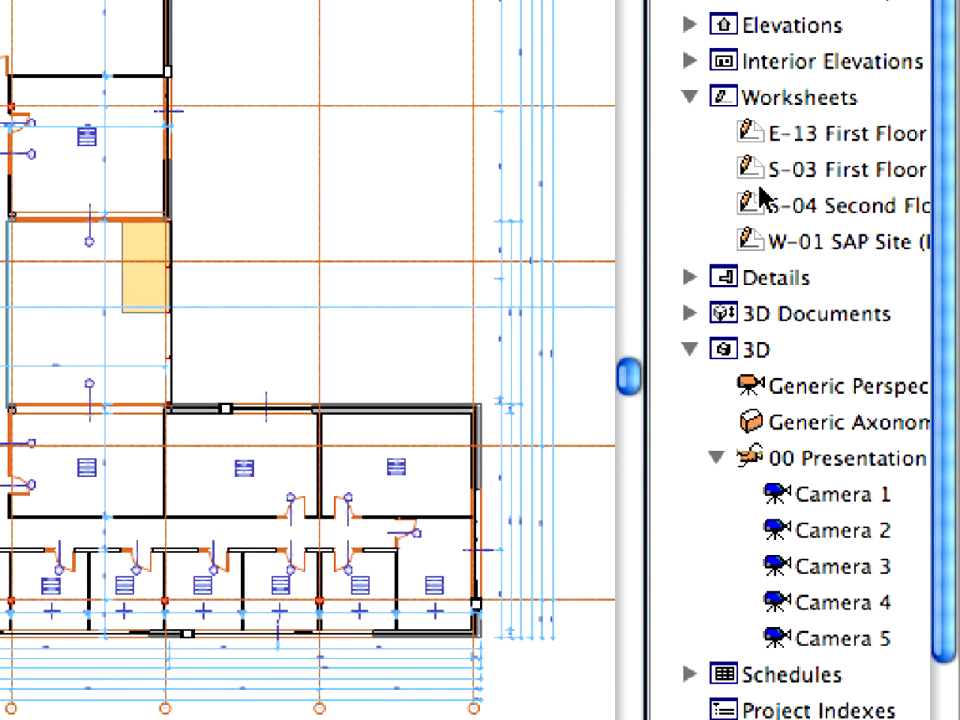
pyautogui.click(755, 142)
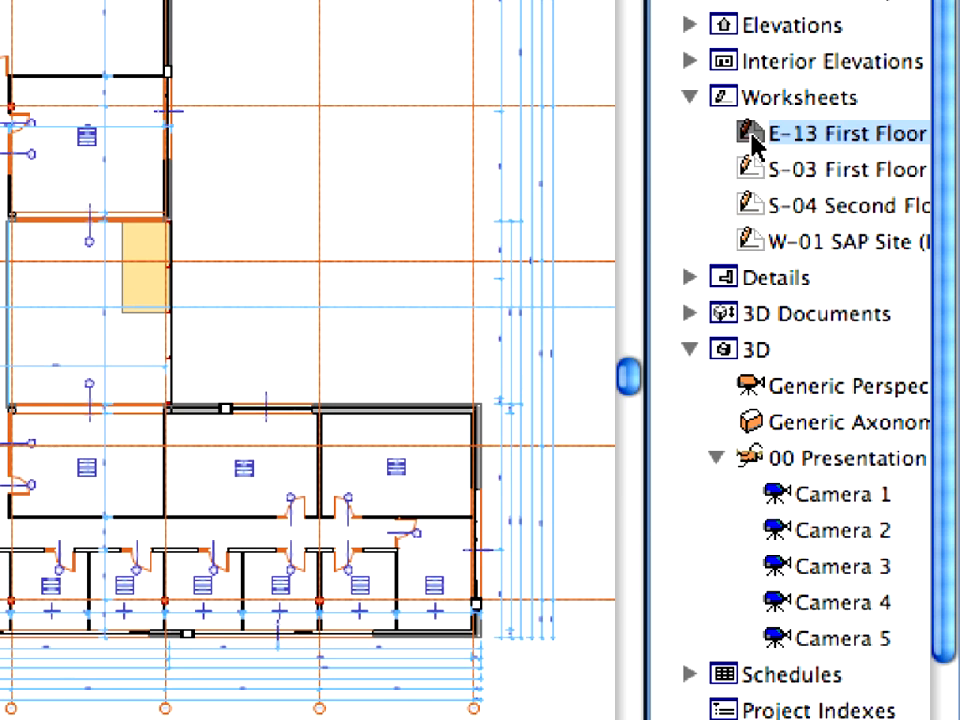
pyautogui.rightClick(752, 142)
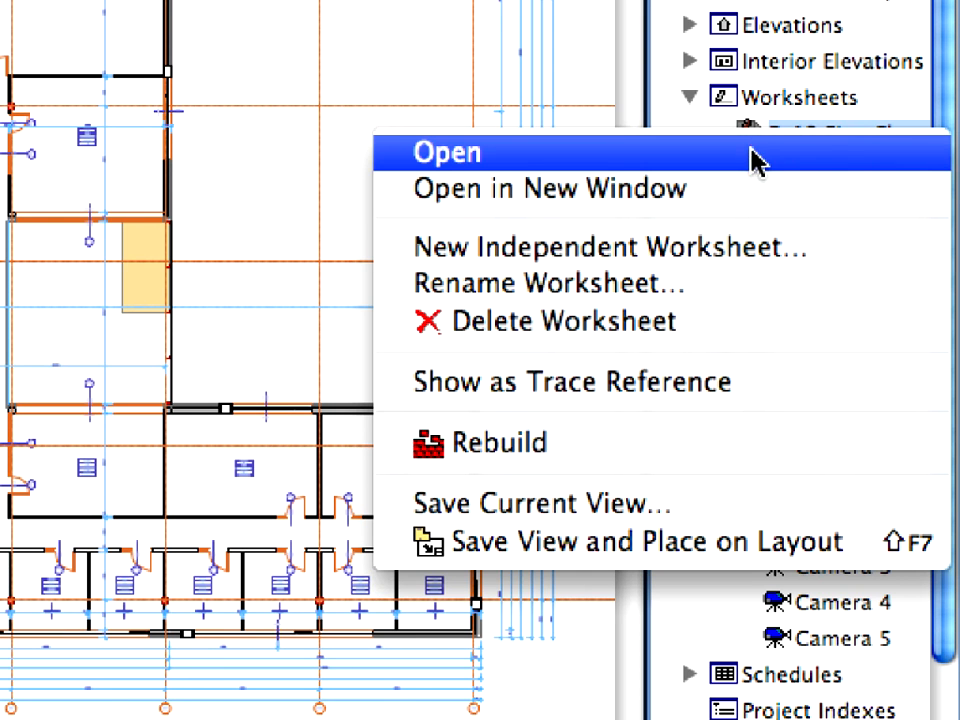
pyautogui.click(797, 381)
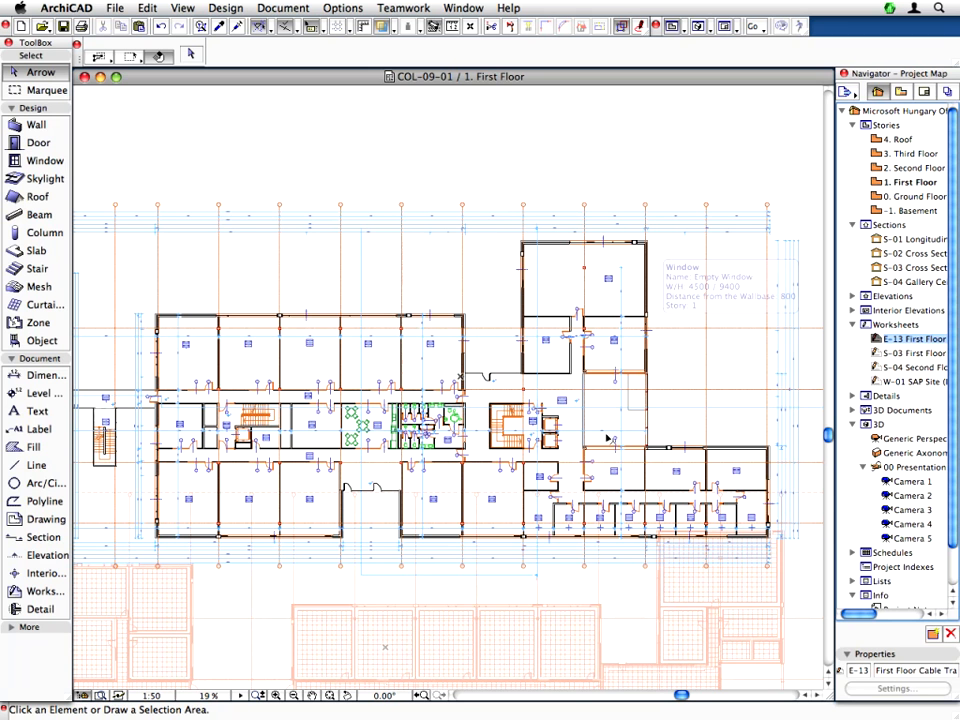
# - Drag the trace reference from its A/1 grid-line intersection onto the matching A/1 grid intersection of the First Floor plan
pyautogui.click(329, 696)
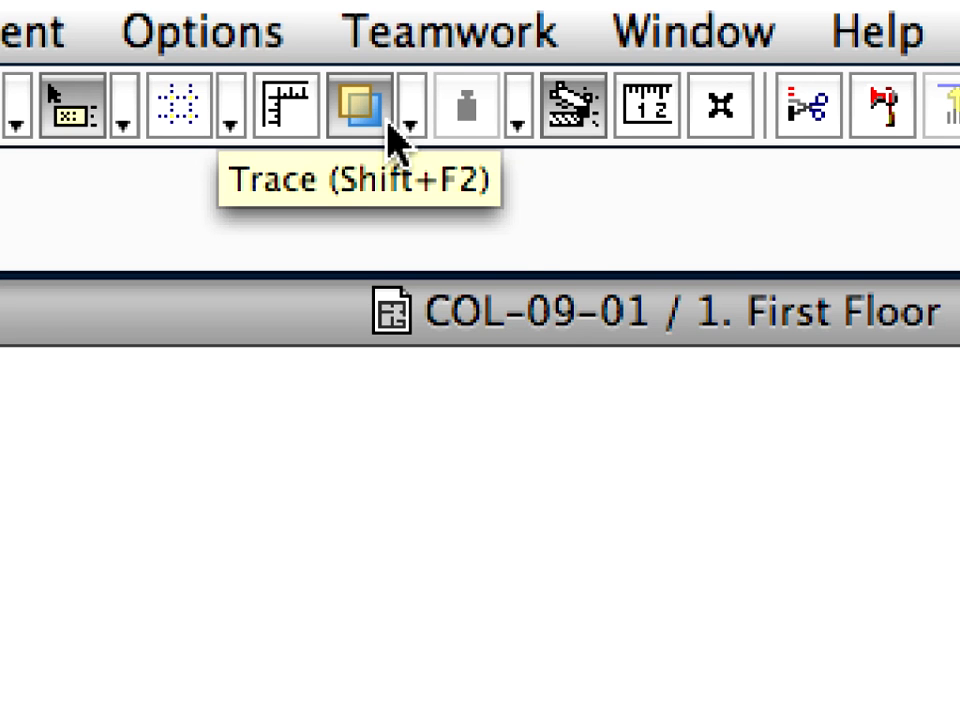
pyautogui.click(410, 126)
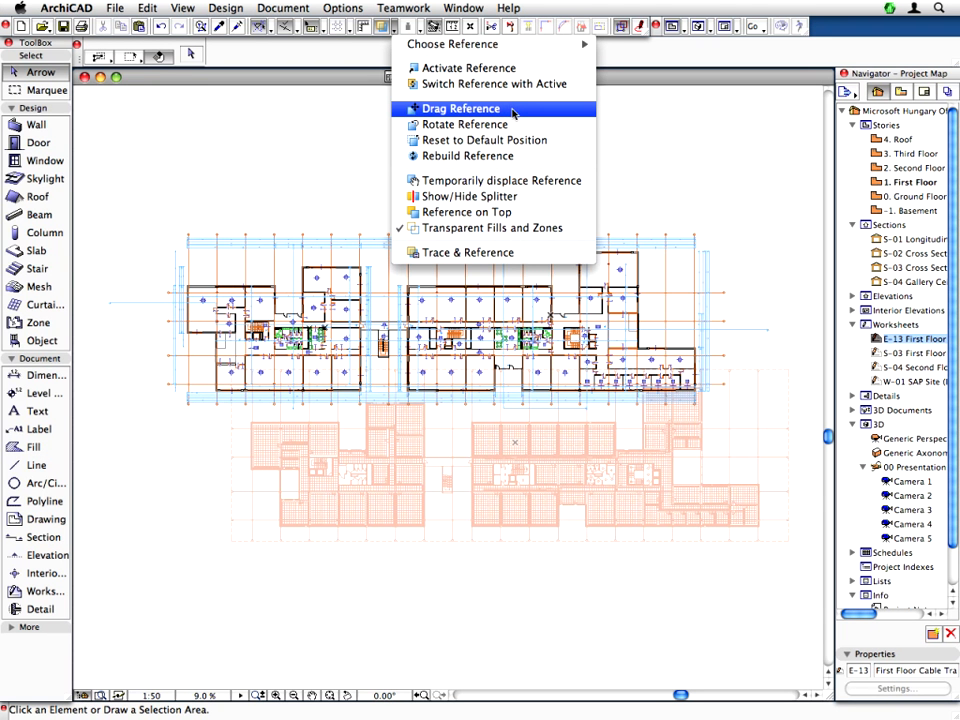
pyautogui.click(513, 111)
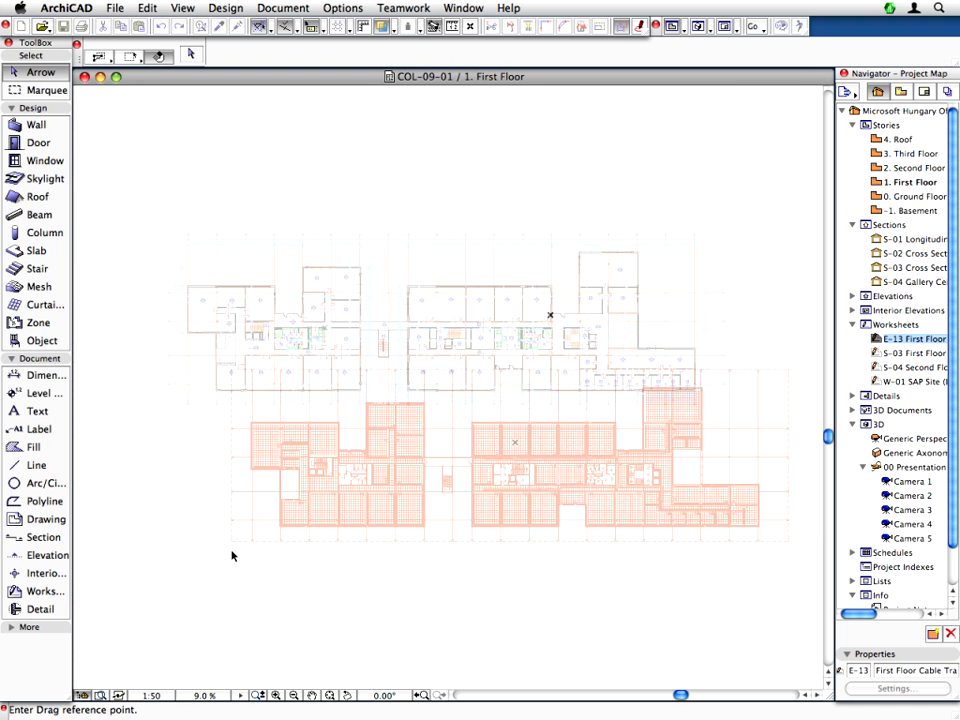
pyautogui.scroll(4, 244, 531)
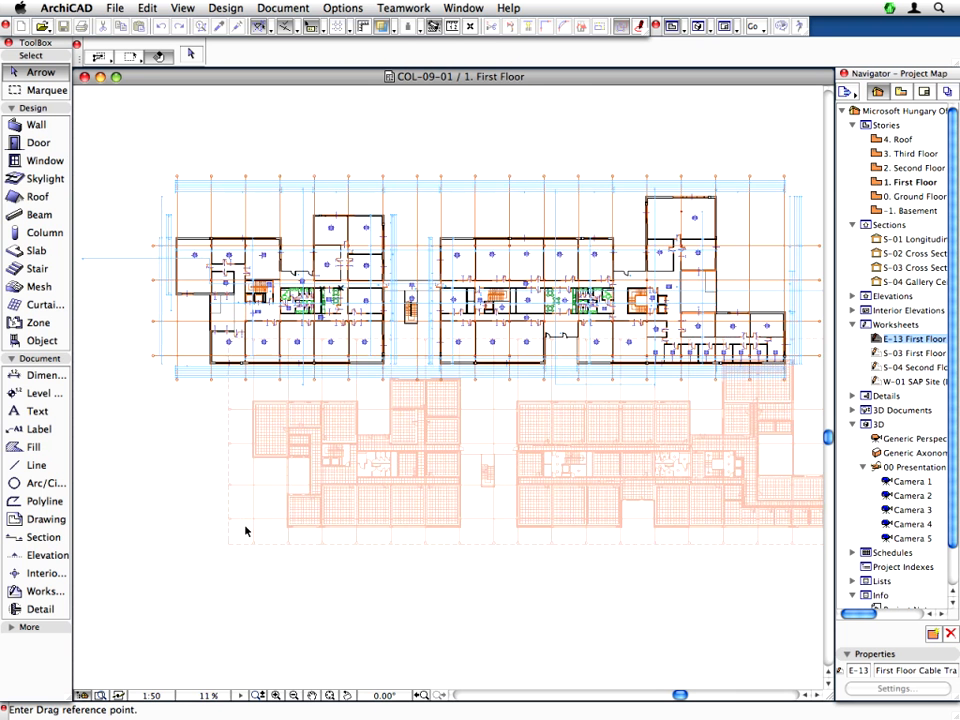
pyautogui.scroll(6, 244, 531)
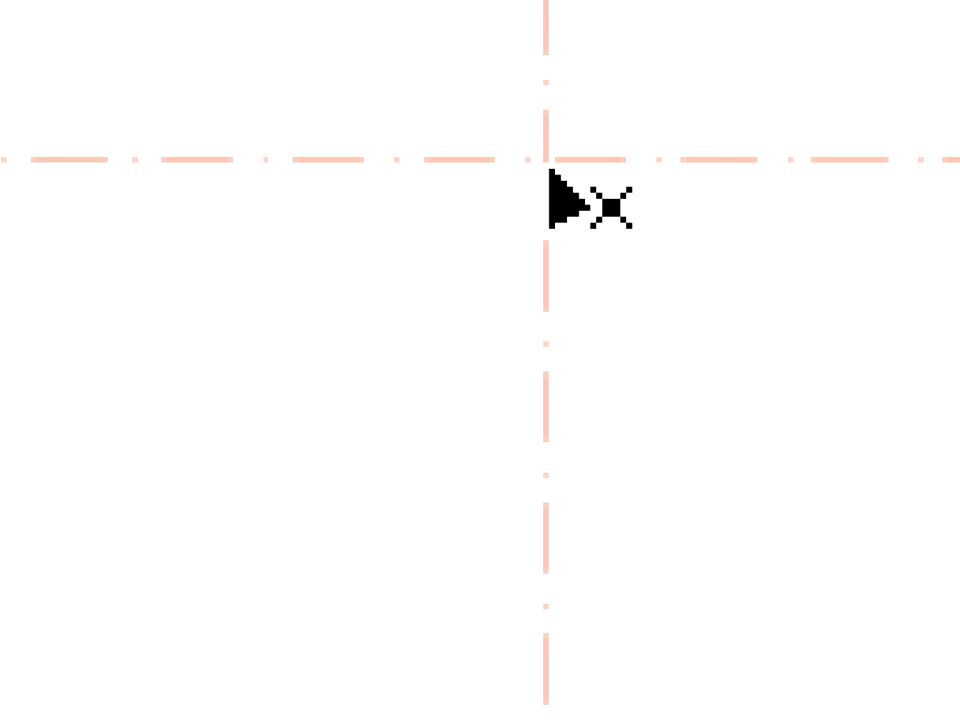
pyautogui.click(545, 162)
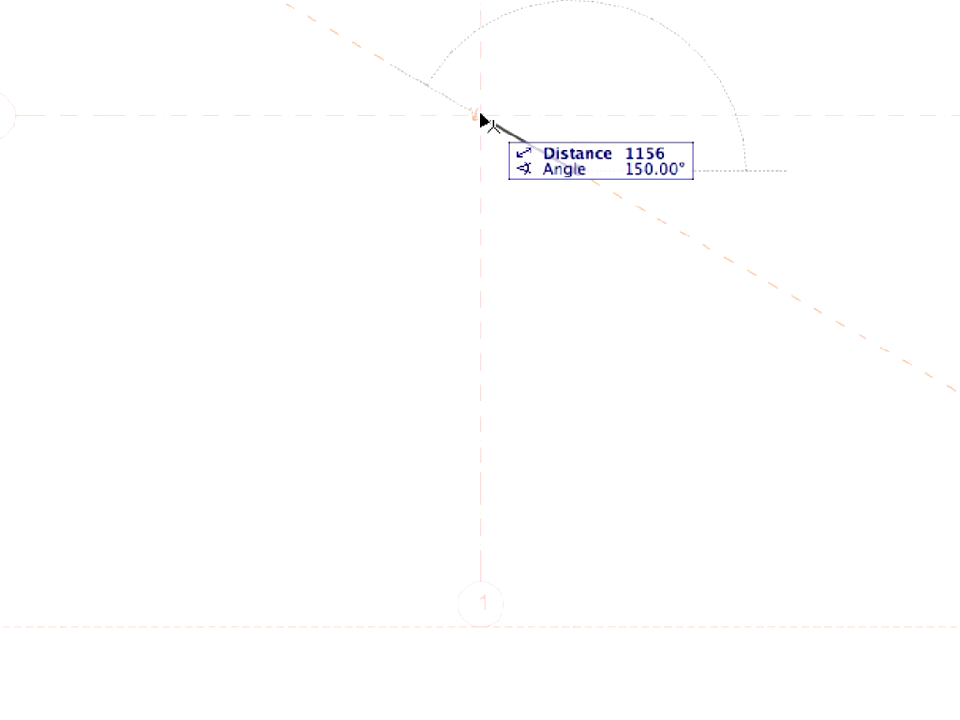
pyautogui.scroll(-5, 440, 107)
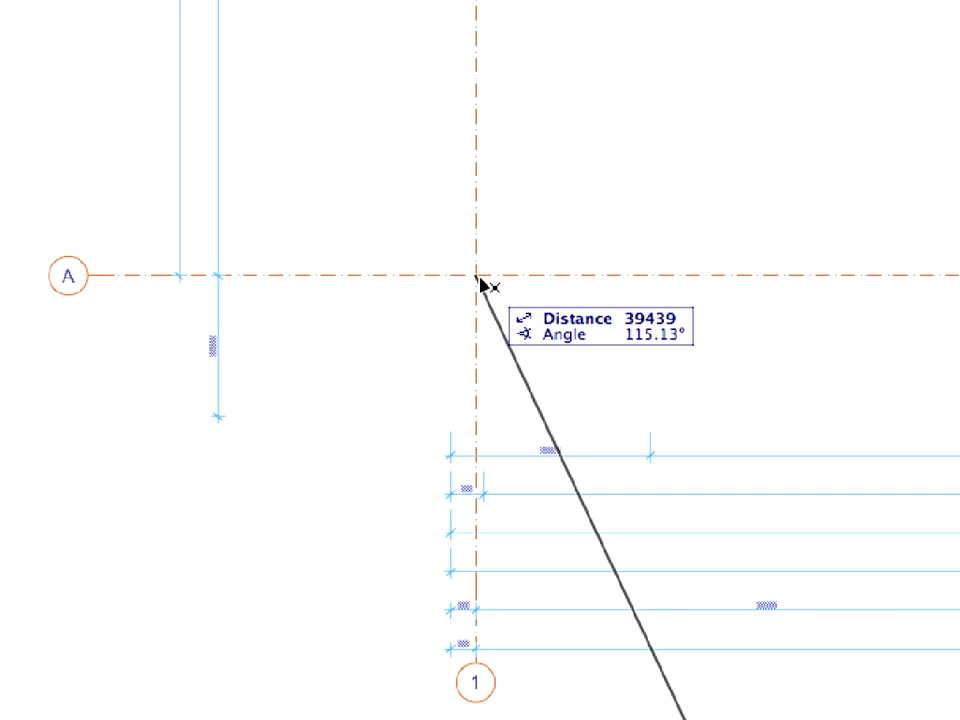
pyautogui.click(478, 277)
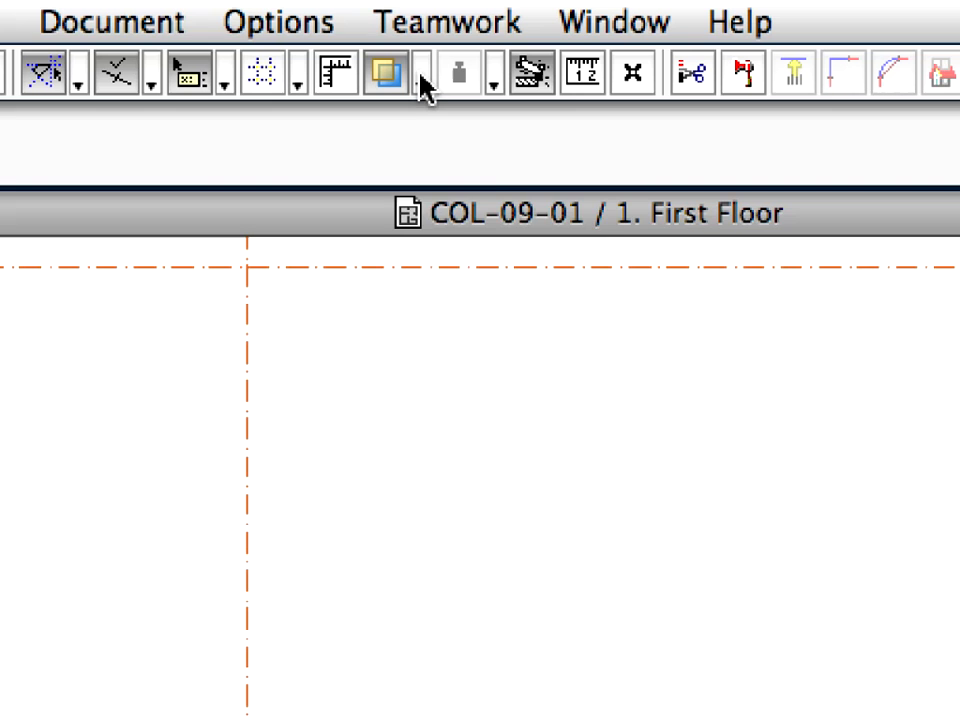
# - Compare the First Floor plan with the aligned cable tray reference by sliding the trace splitter, and hide the splitter
pyautogui.click(392, 30)
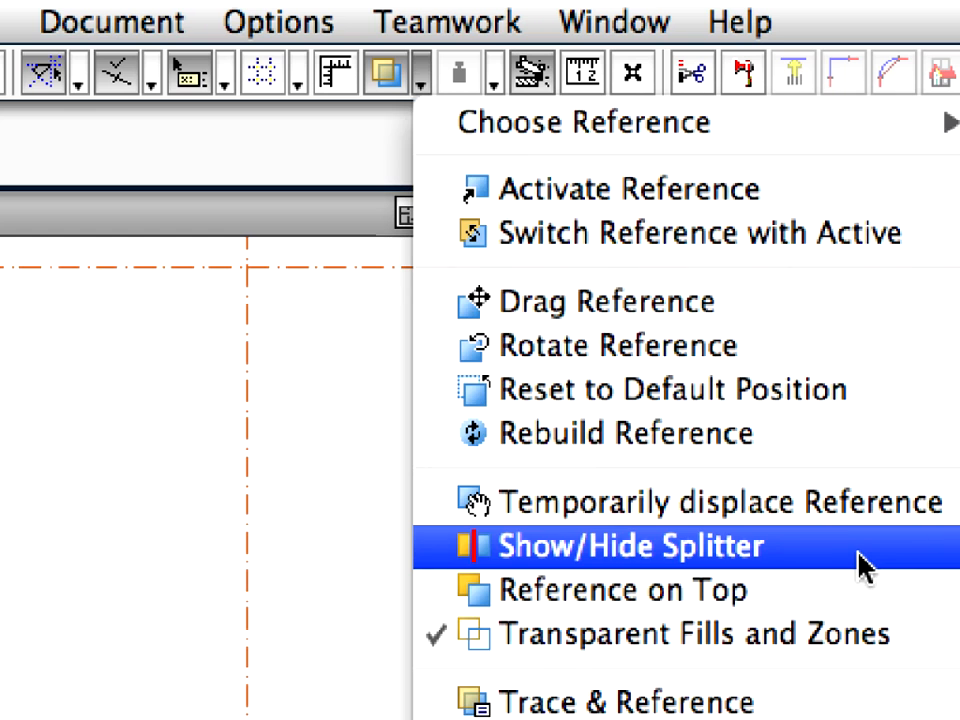
pyautogui.click(862, 546)
pyautogui.moveTo(574, 259)
pyautogui.mouseDown()
pyautogui.moveTo(570, 332)
pyautogui.moveTo(589, 447)
pyautogui.moveTo(632, 529)
pyautogui.moveTo(647, 714)
pyautogui.moveTo(637, 252)
pyautogui.mouseUp()
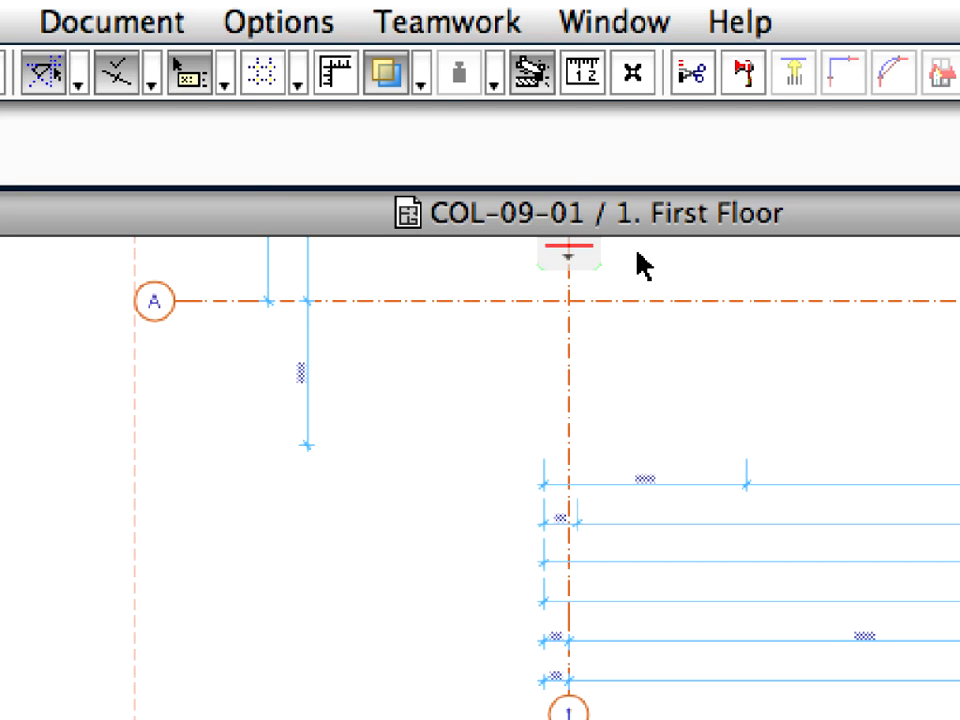
pyautogui.click(426, 88)
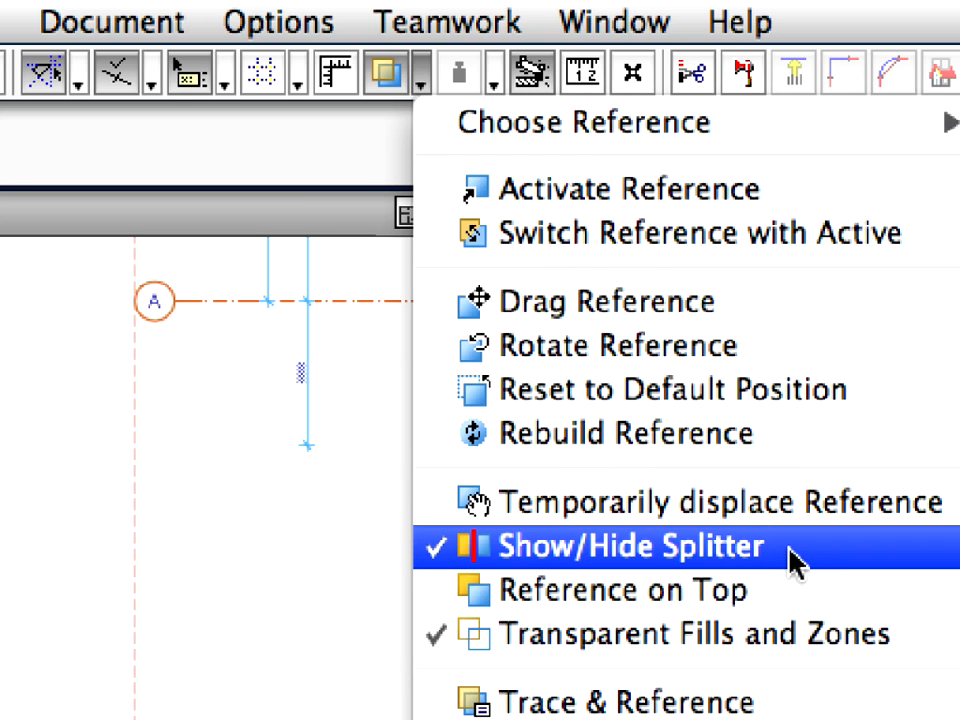
pyautogui.click(790, 560)
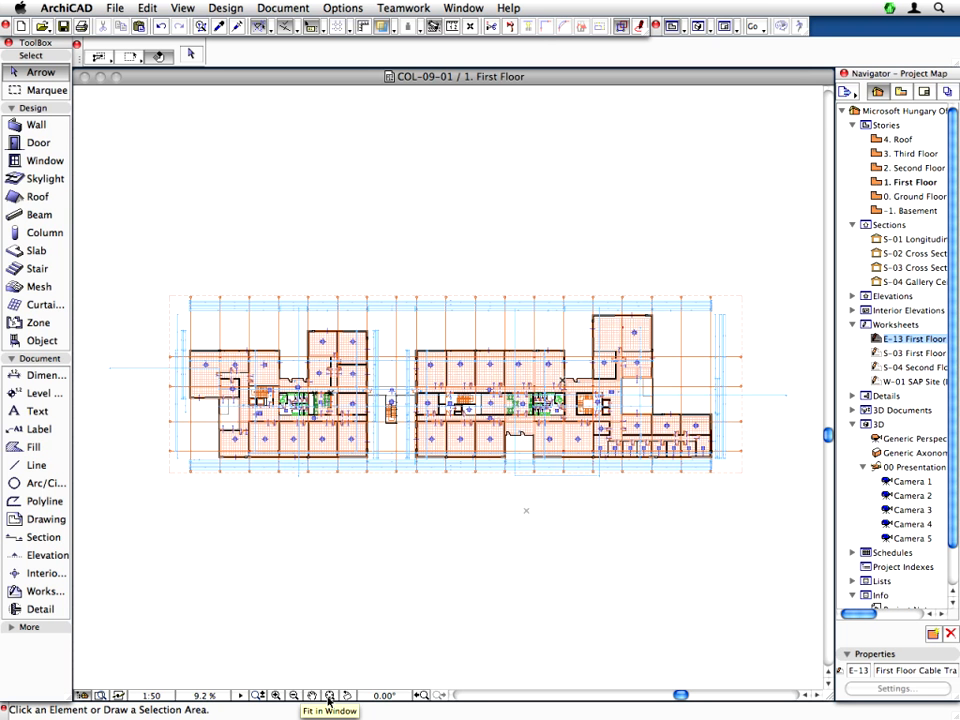
pyautogui.click(329, 697)
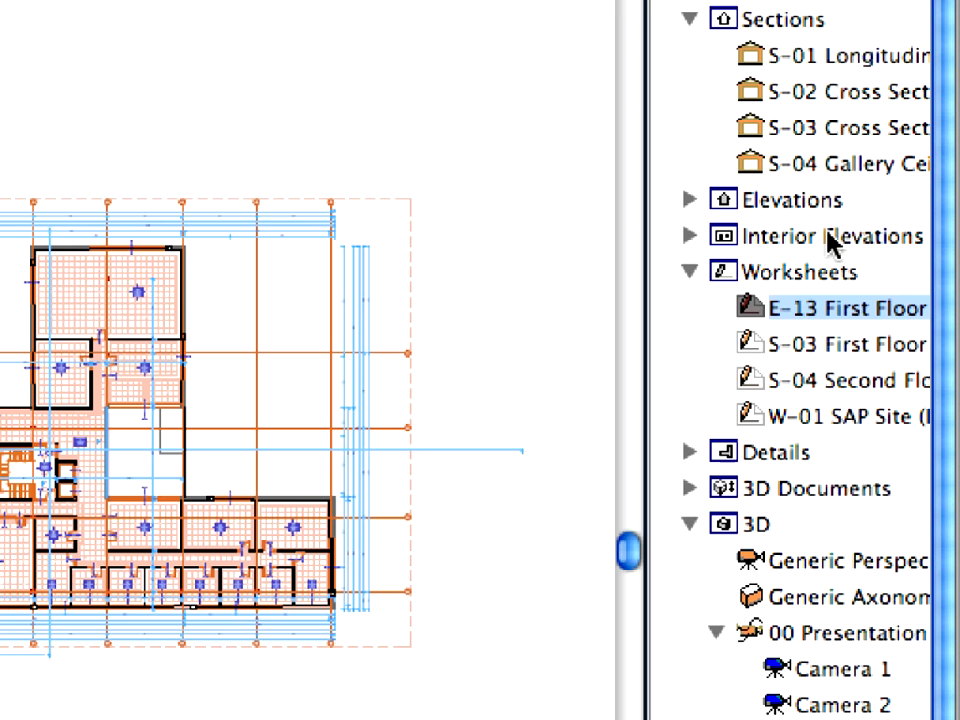
# - Explode the placed drawing in the E-13 worksheet into the current view, keeping drawing primitives only and not their original layers
pyautogui.doubleClick(795, 320)
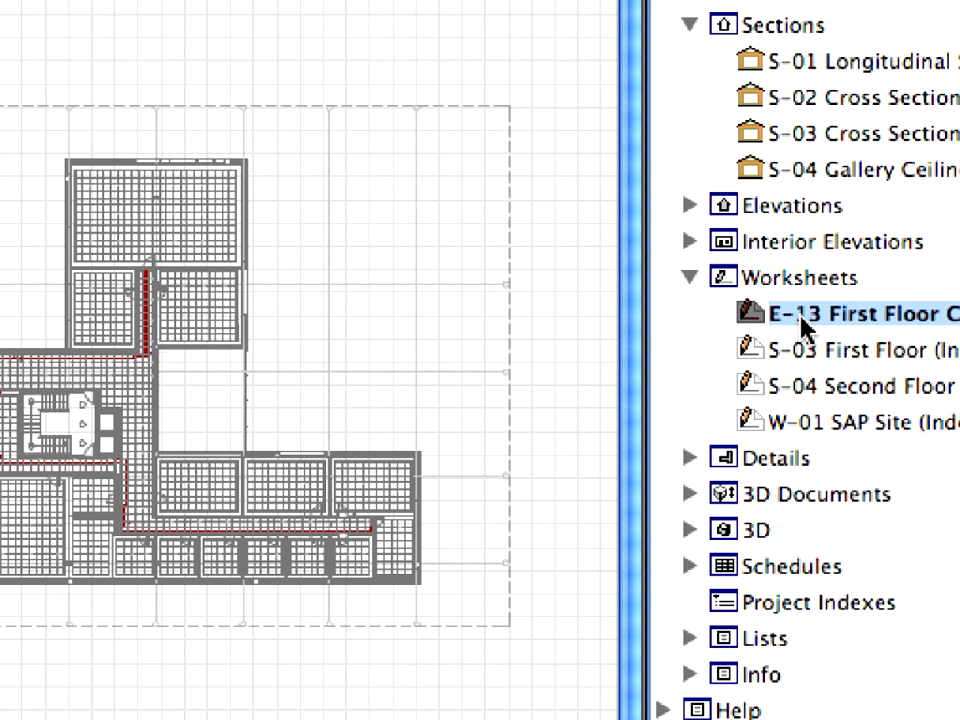
pyautogui.click(316, 290)
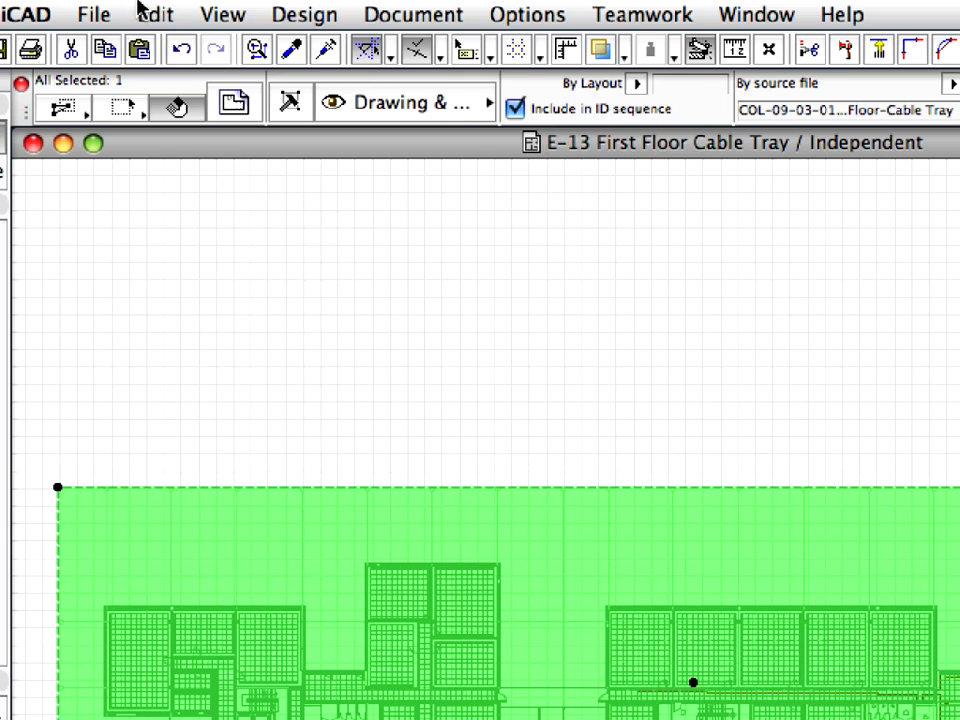
pyautogui.click(157, 16)
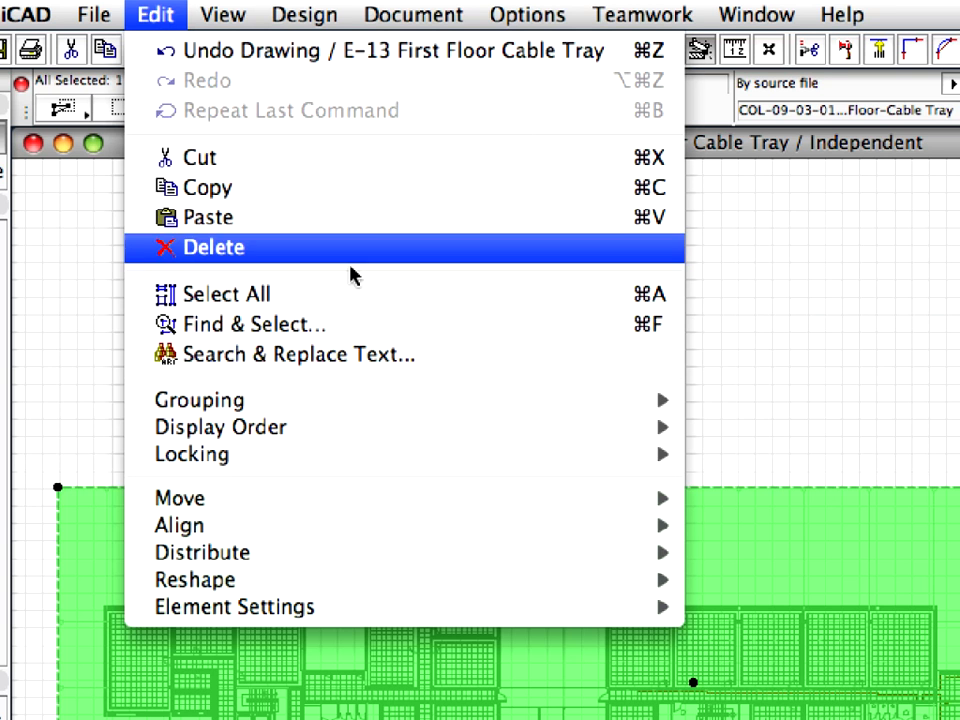
pyautogui.moveTo(522, 581)
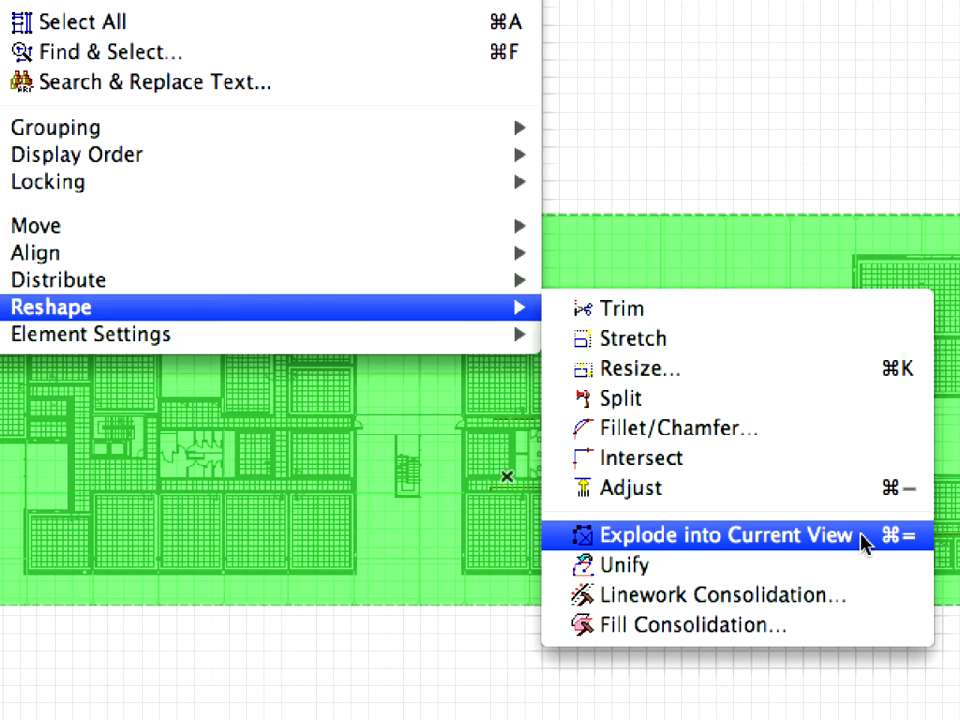
pyautogui.click(862, 540)
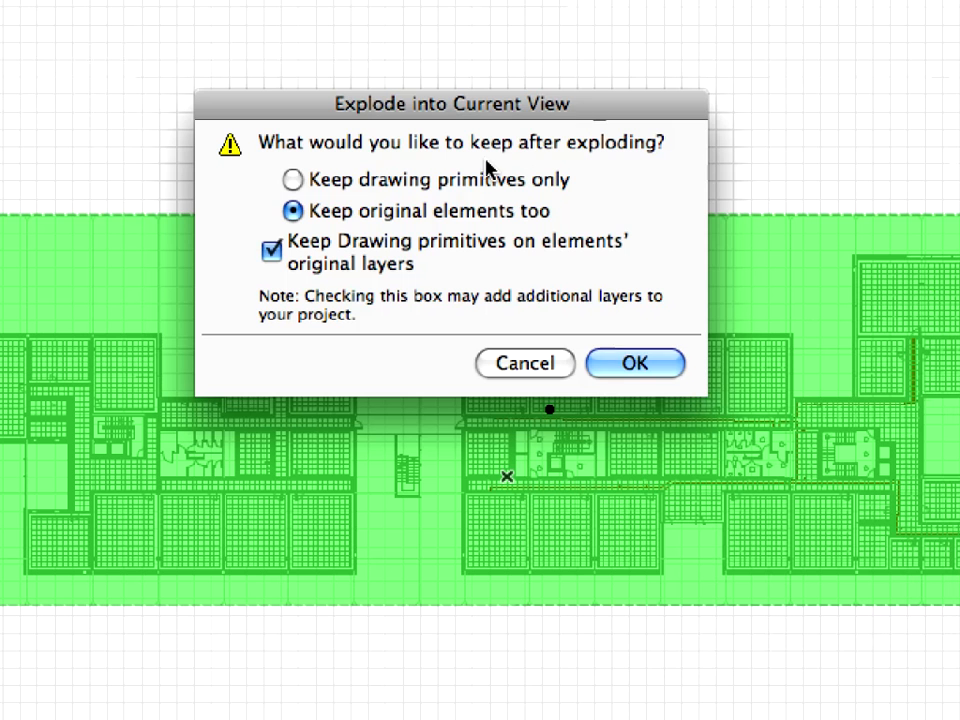
pyautogui.click(420, 182)
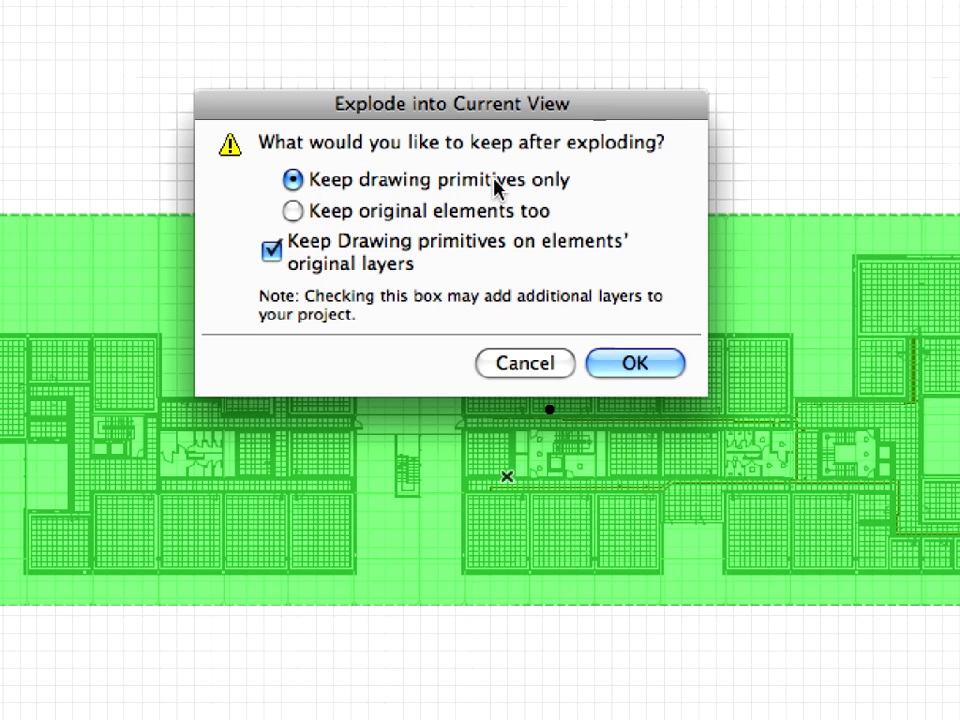
pyautogui.click(497, 250)
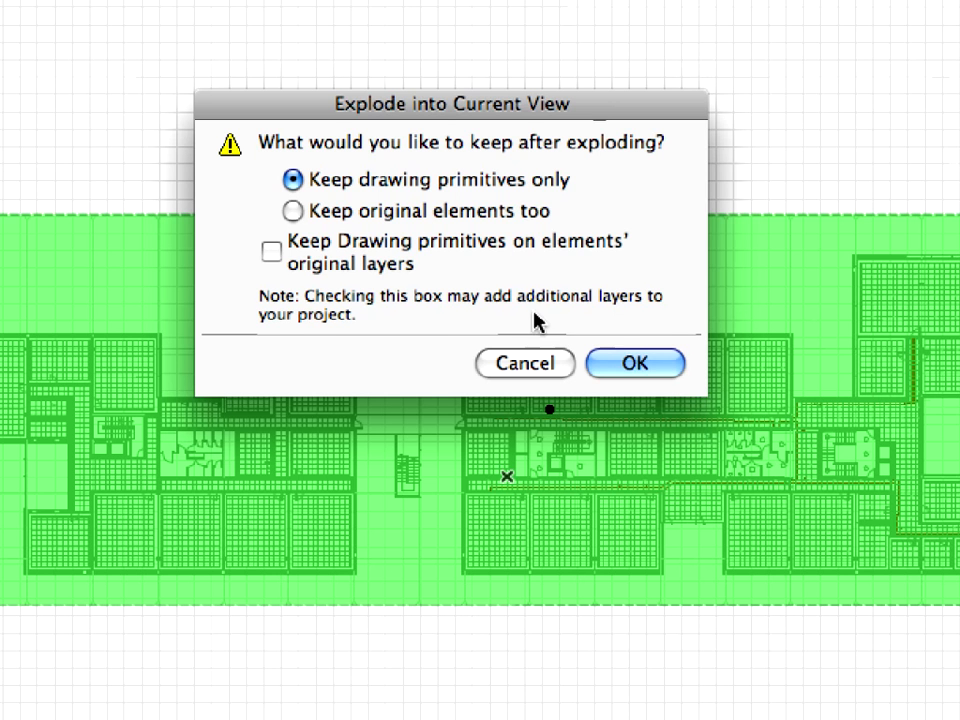
pyautogui.click(664, 366)
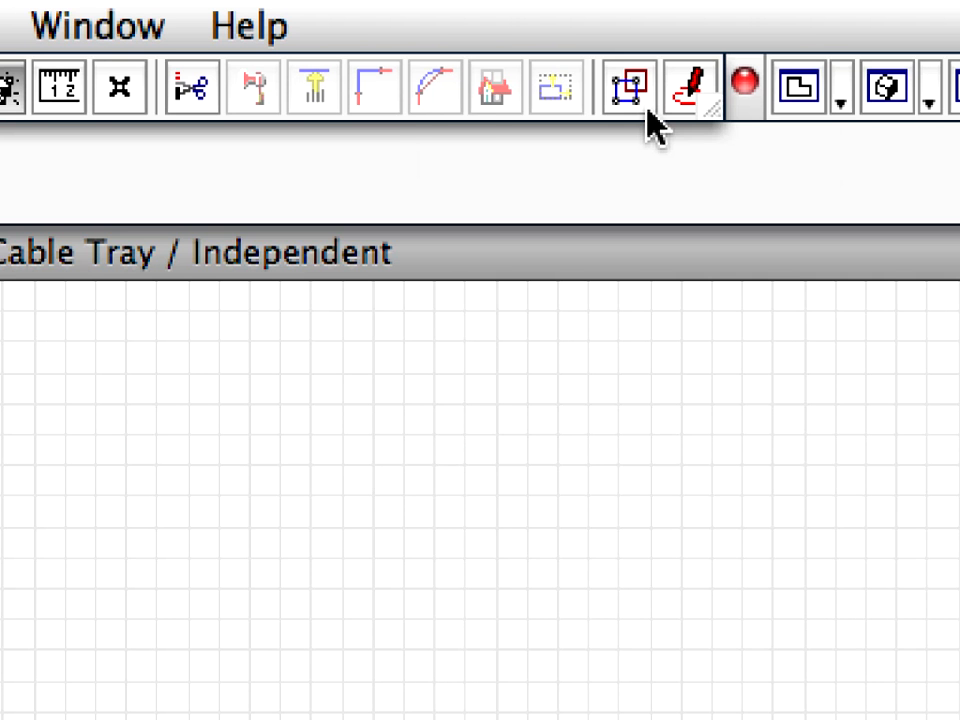
# - Suspend groups and select individual wall and ceiling grid lines of the exploded cable tray drawing
pyautogui.click(647, 110)
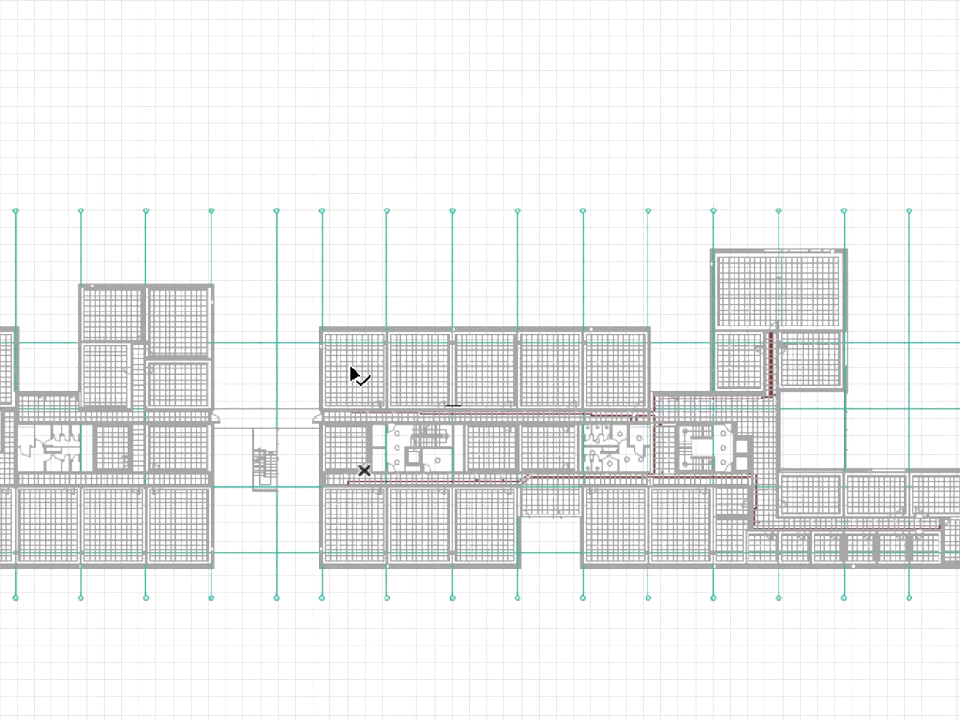
pyautogui.scroll(8, 351, 373)
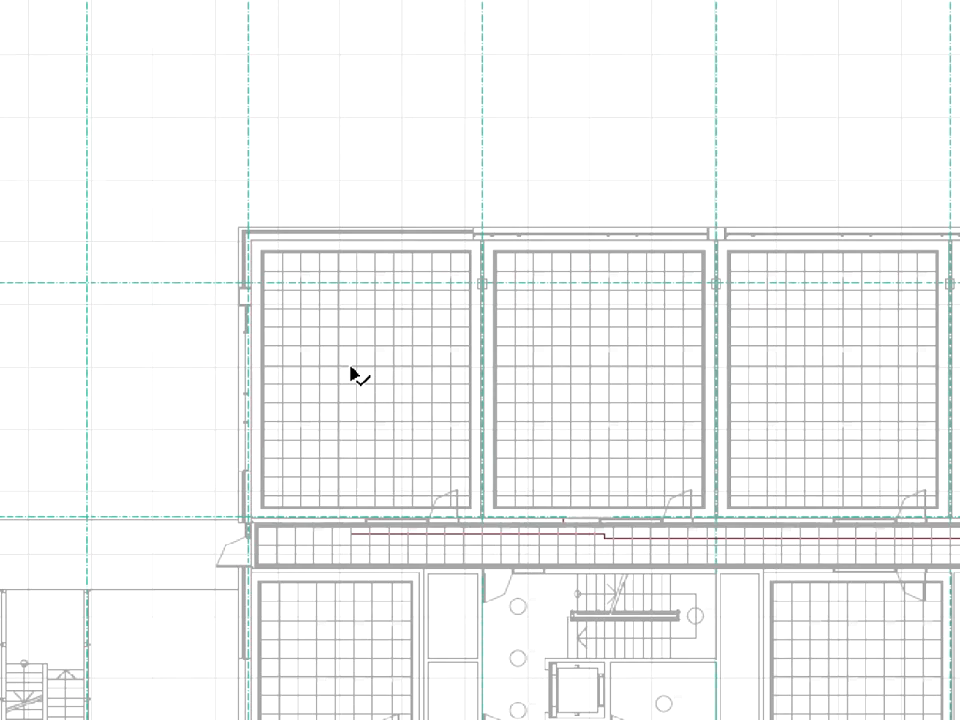
pyautogui.click(316, 190)
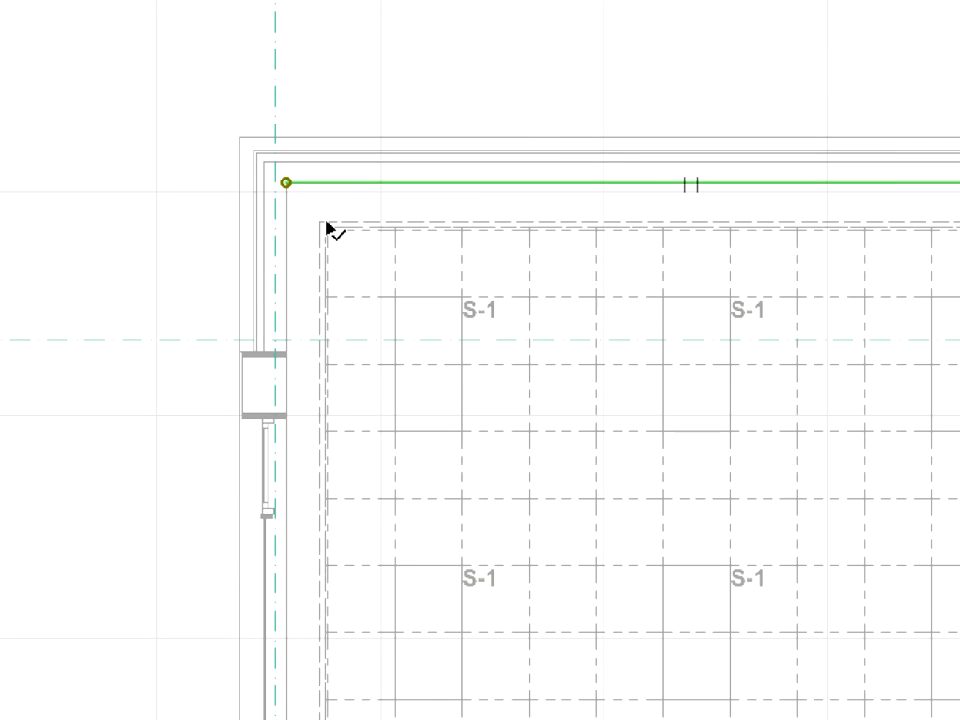
pyautogui.click(326, 227)
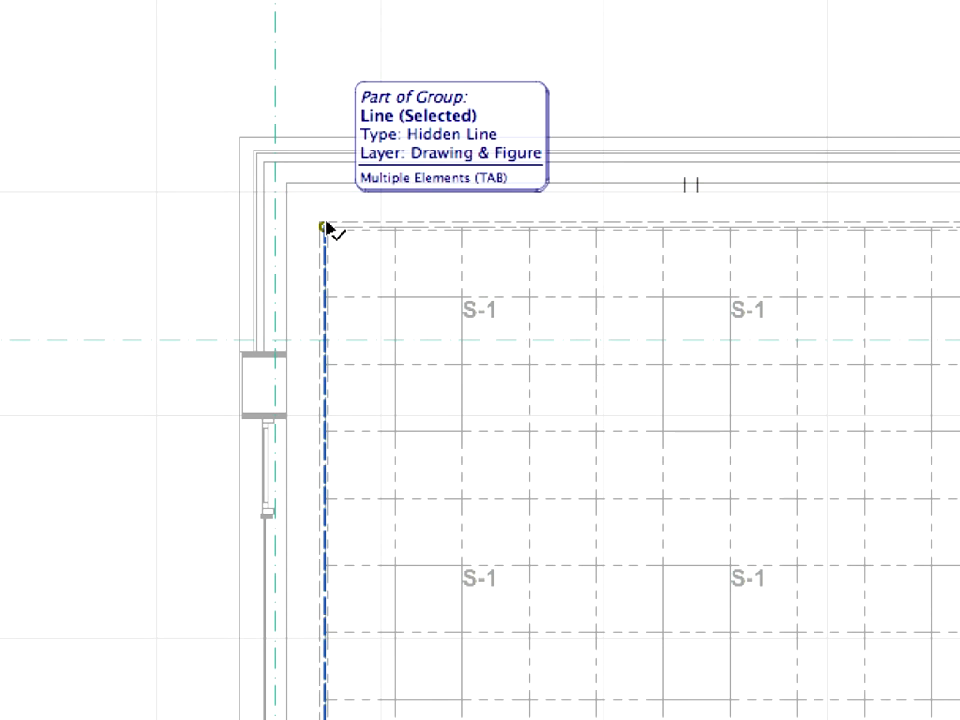
pyautogui.click(266, 270)
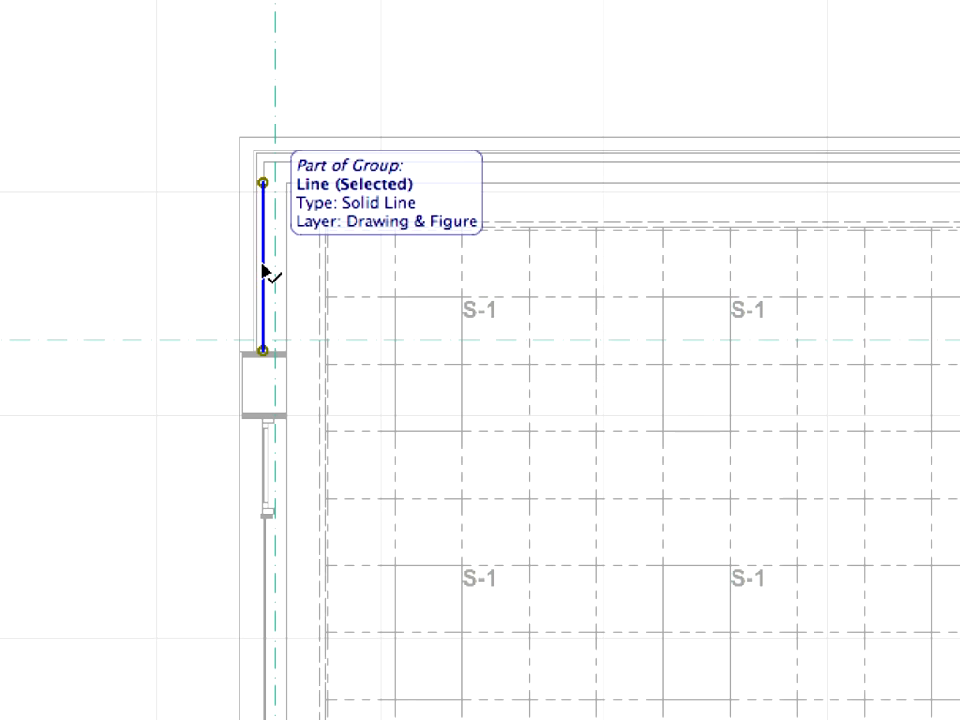
pyautogui.click(327, 362)
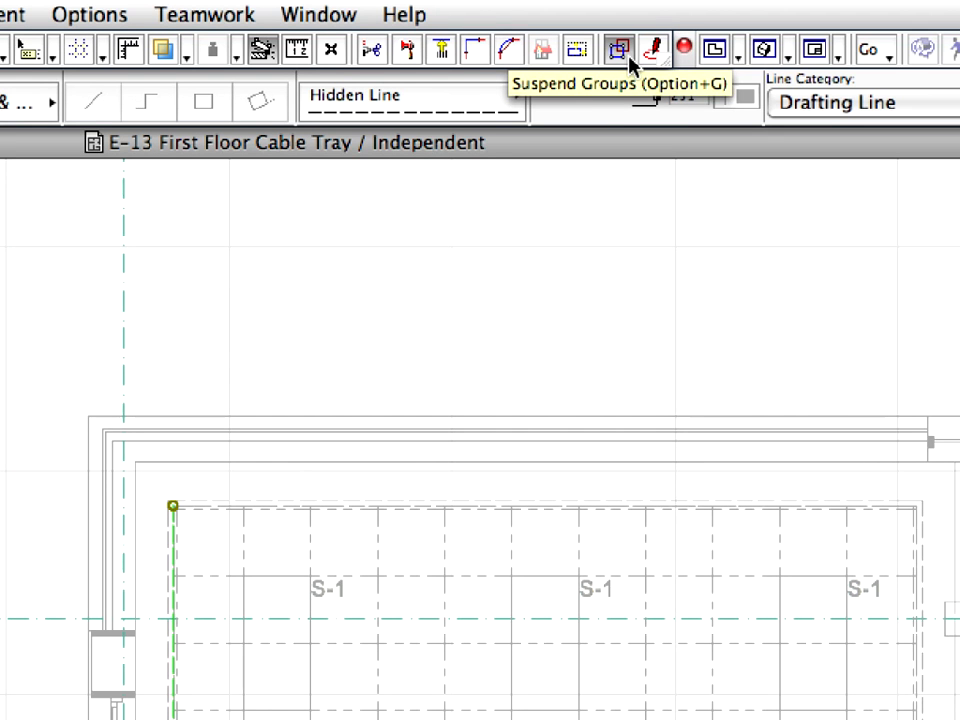
# - Turn group suspension back off to select the exploded drawing as a whole group, and deselect it
pyautogui.press('super+a')
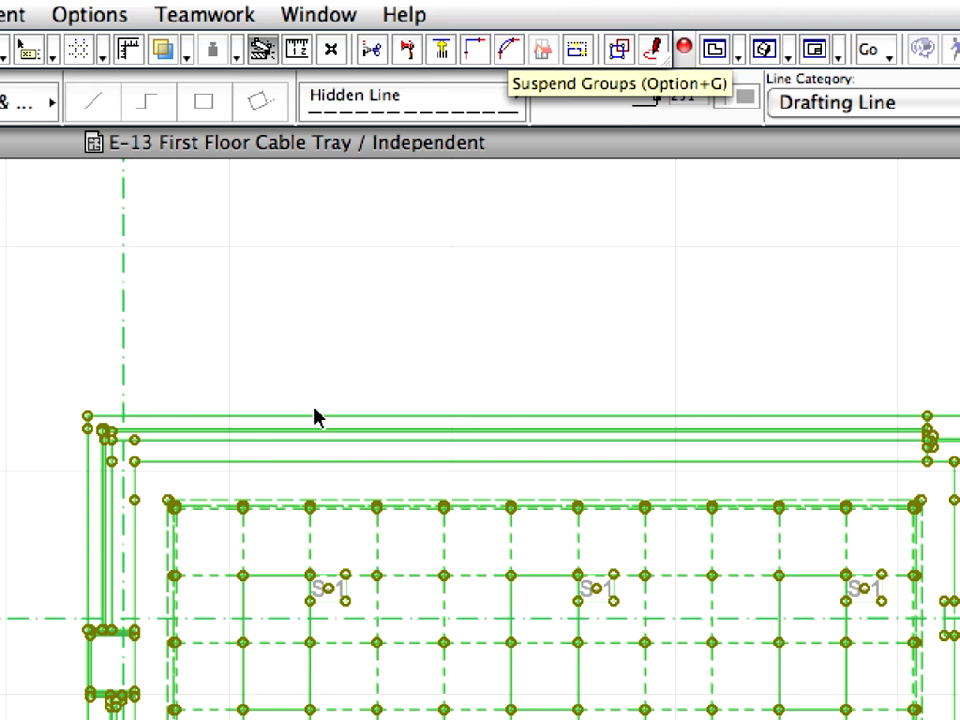
pyautogui.moveTo(300, 465)
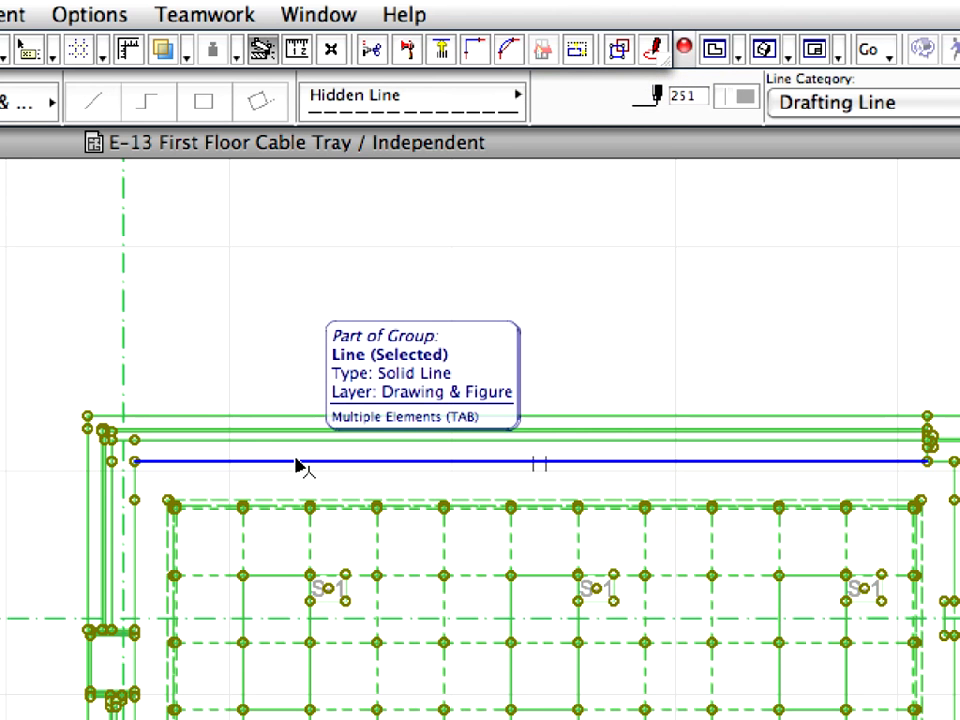
pyautogui.press('Escape')
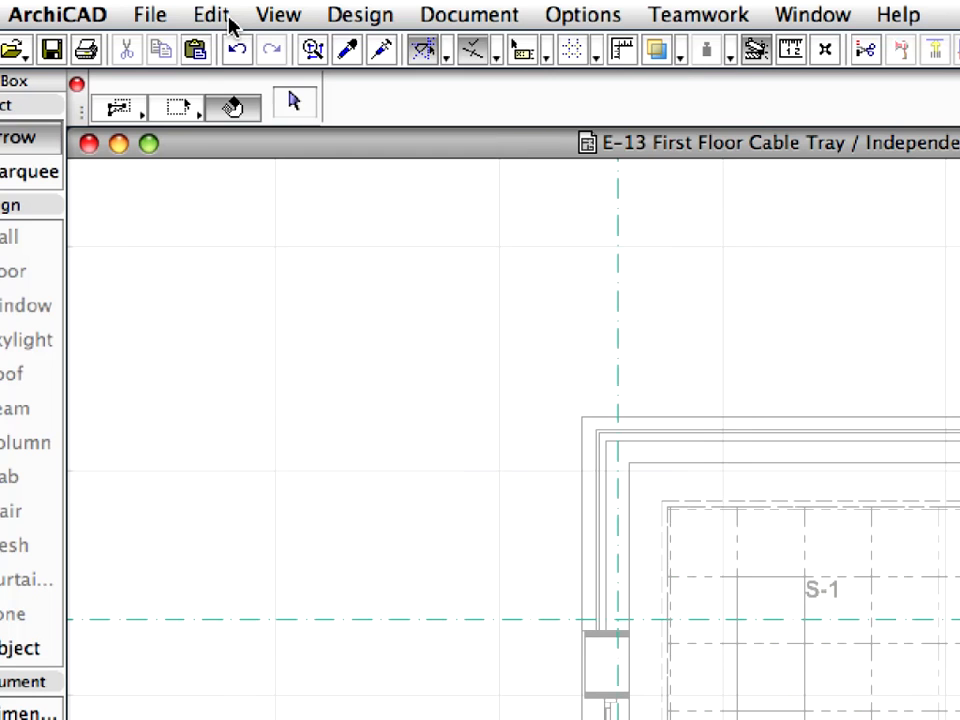
# - Undo the explode of the cable tray drawing, restoring it as one placed drawing in the E-13 worksheet, and deselect it
pyautogui.click(229, 20)
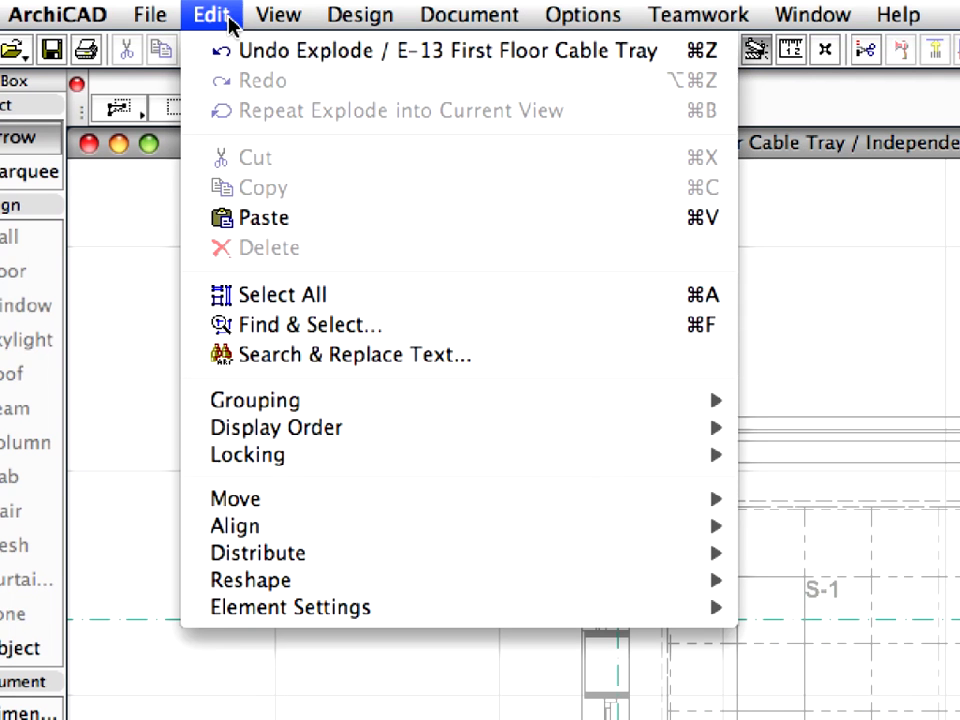
pyautogui.click(400, 62)
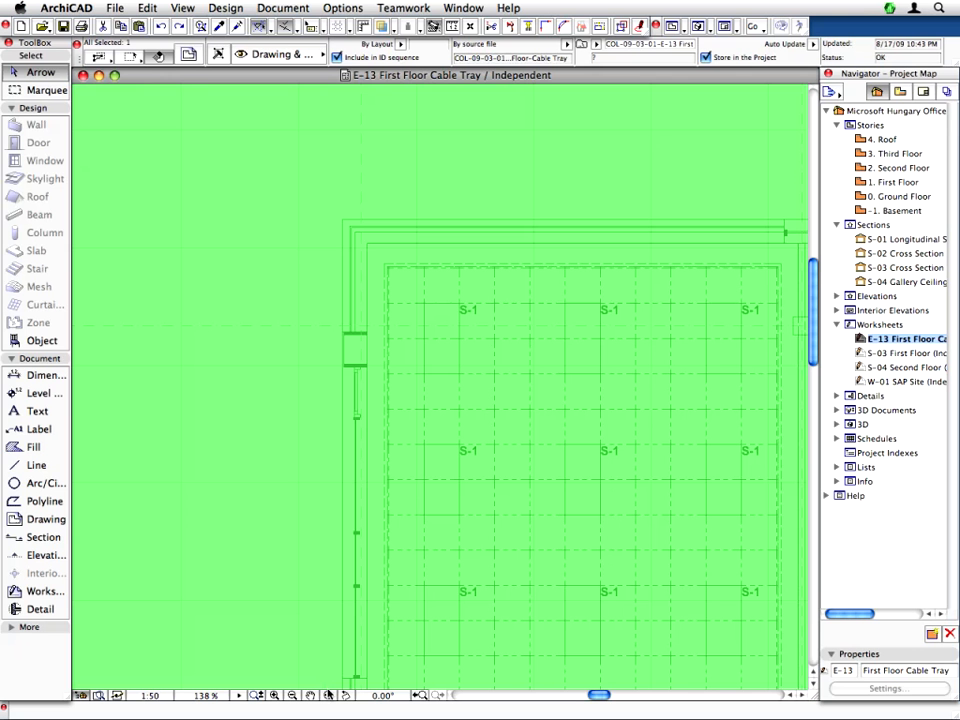
pyautogui.click(328, 694)
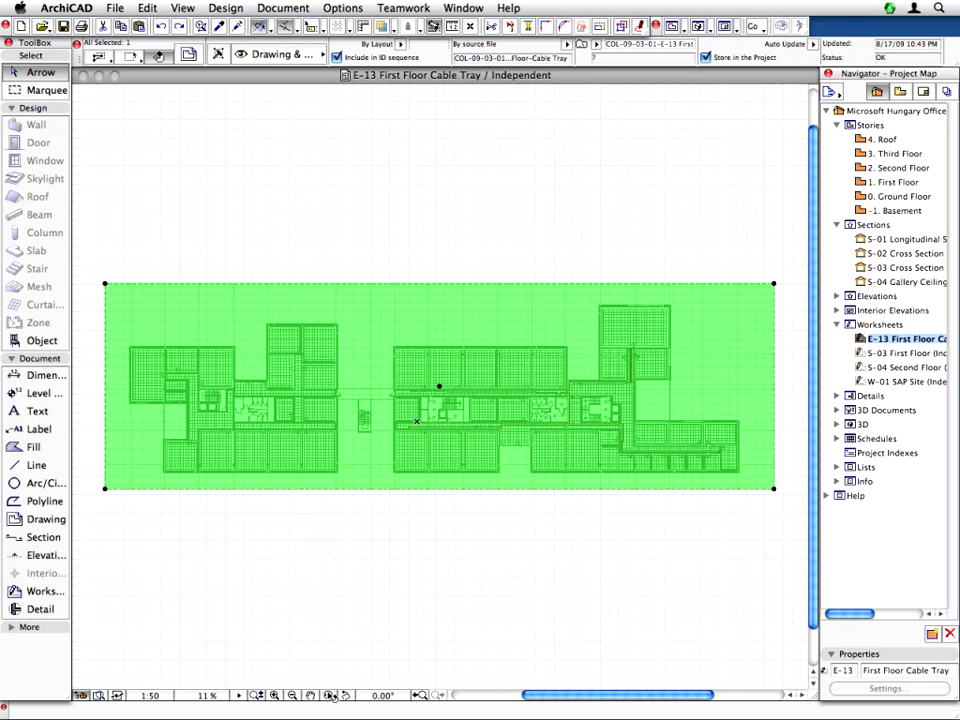
pyautogui.moveTo(230, 304)
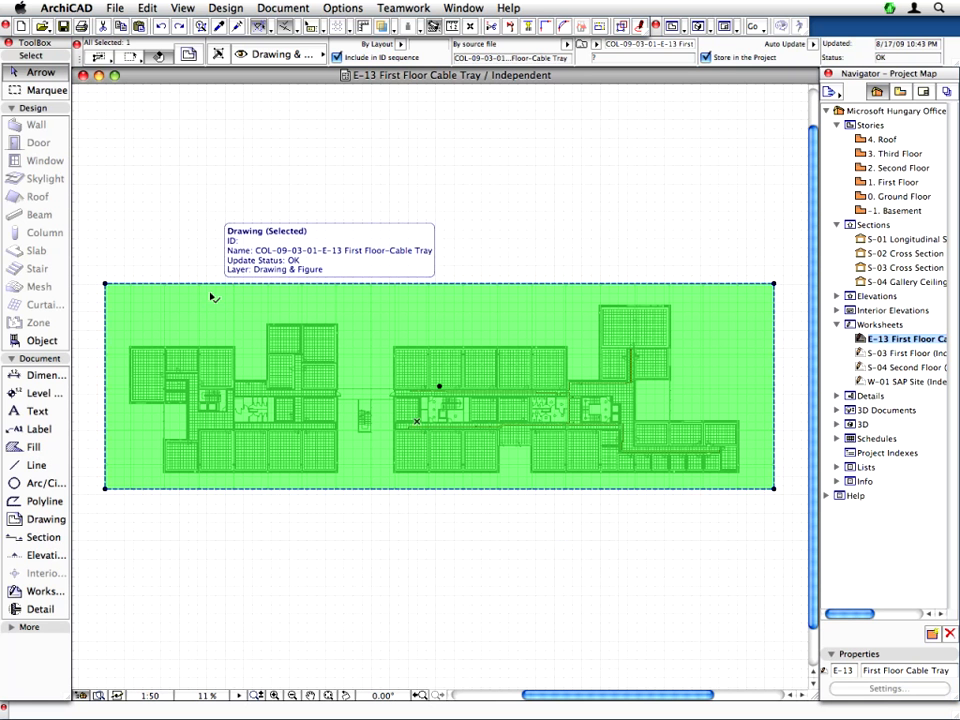
pyautogui.click(215, 230)
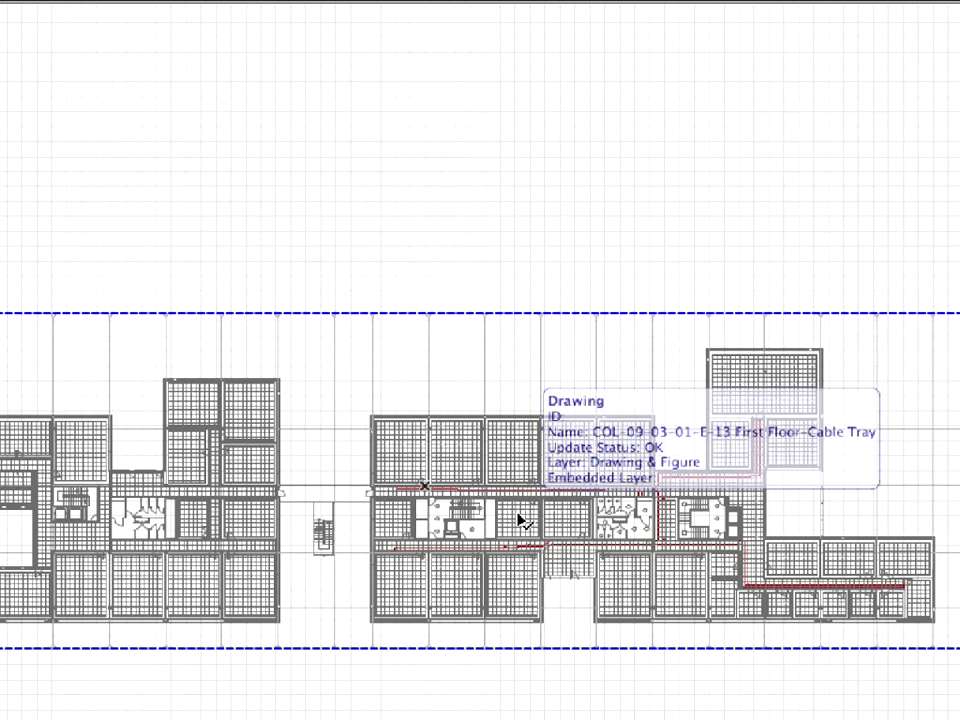
# - Open the placed cable tray drawing's embedded layers and hide ArchiCAD Layer, ARCH - Curtain Walls and ARCH - Partition
pyautogui.click(484, 410)
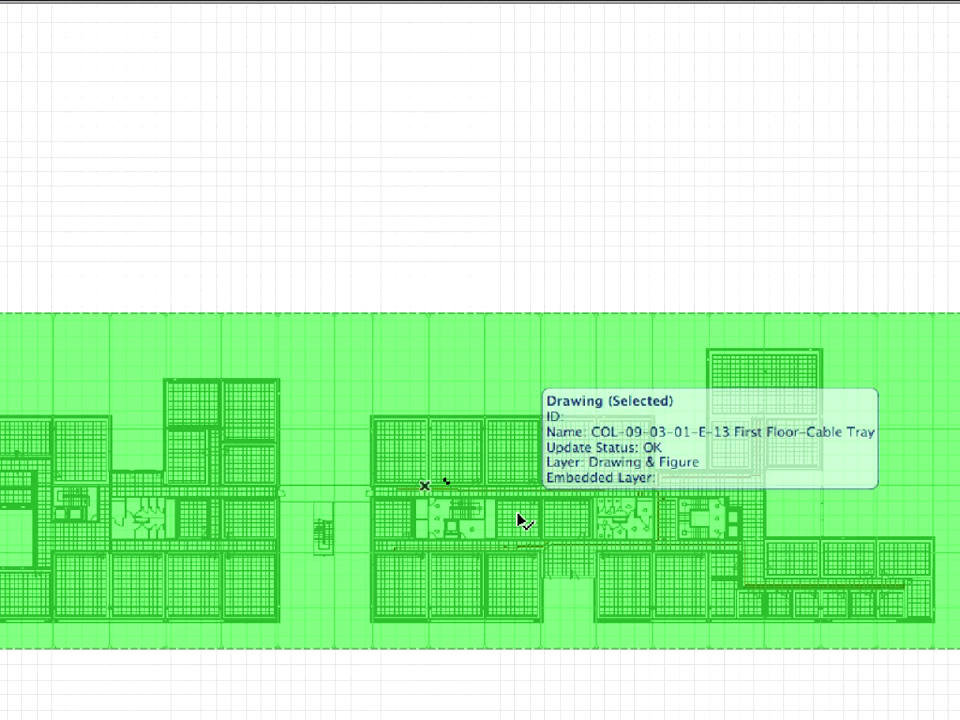
pyautogui.rightClick(314, 104)
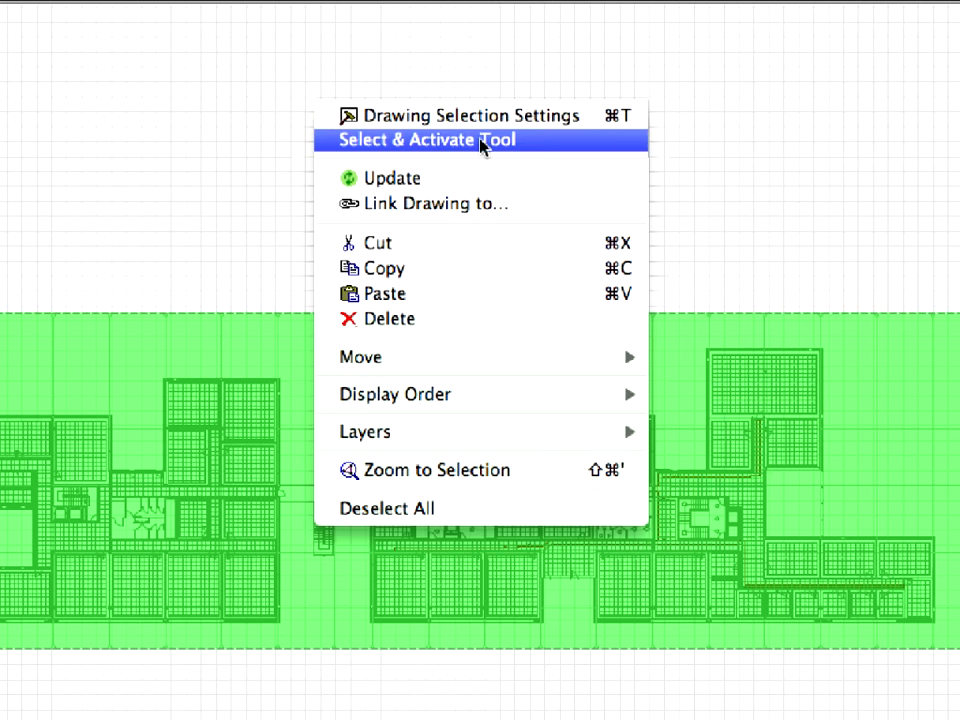
pyautogui.click(600, 116)
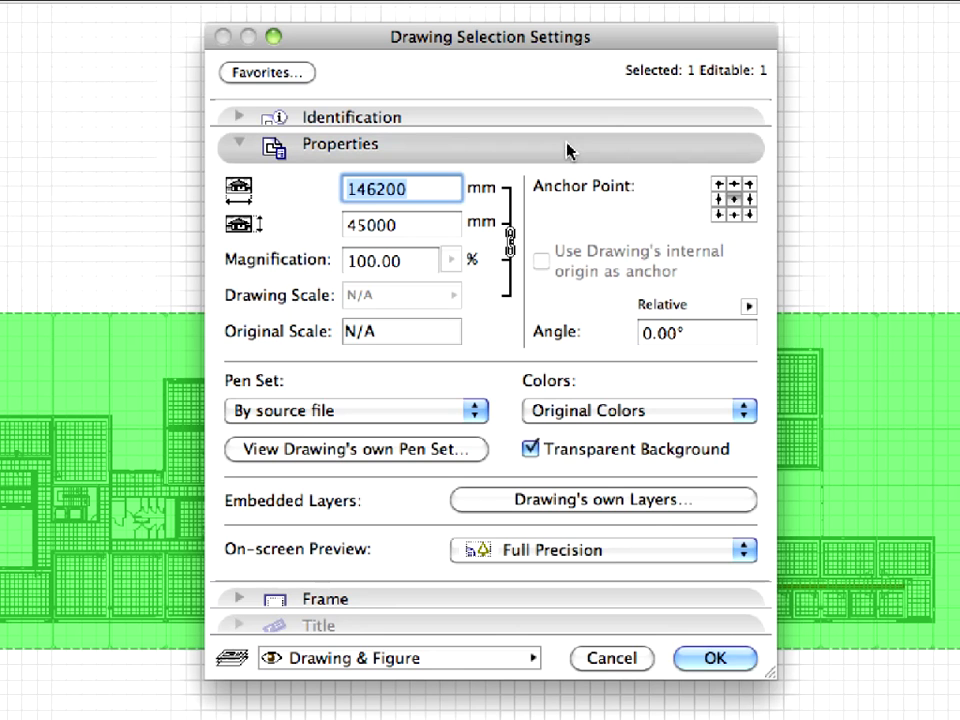
pyautogui.click(638, 508)
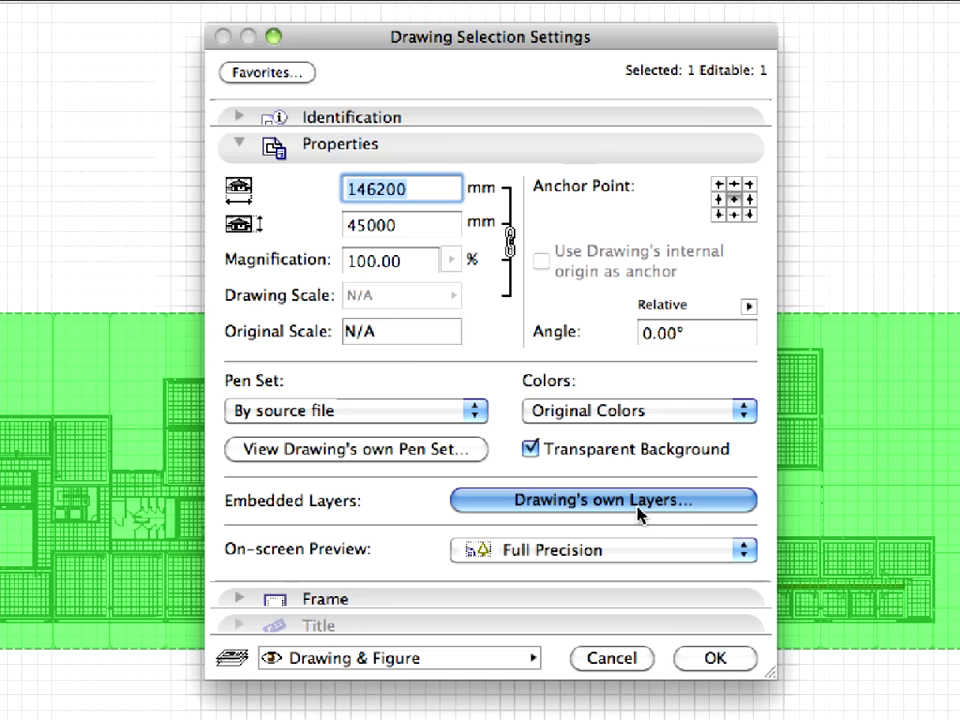
pyautogui.click(323, 241)
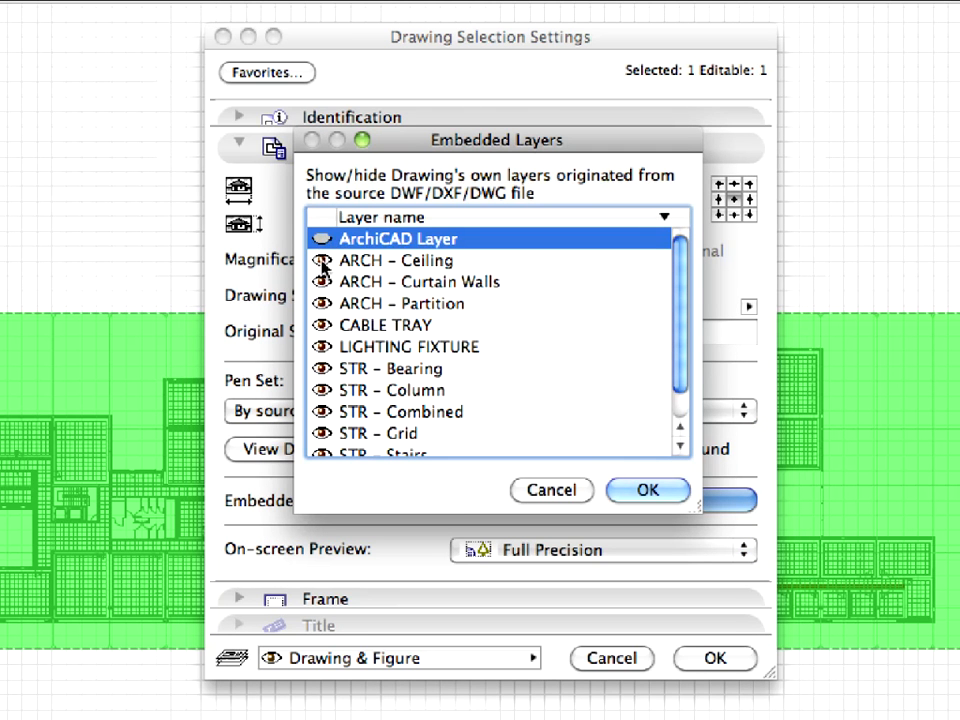
pyautogui.click(321, 282)
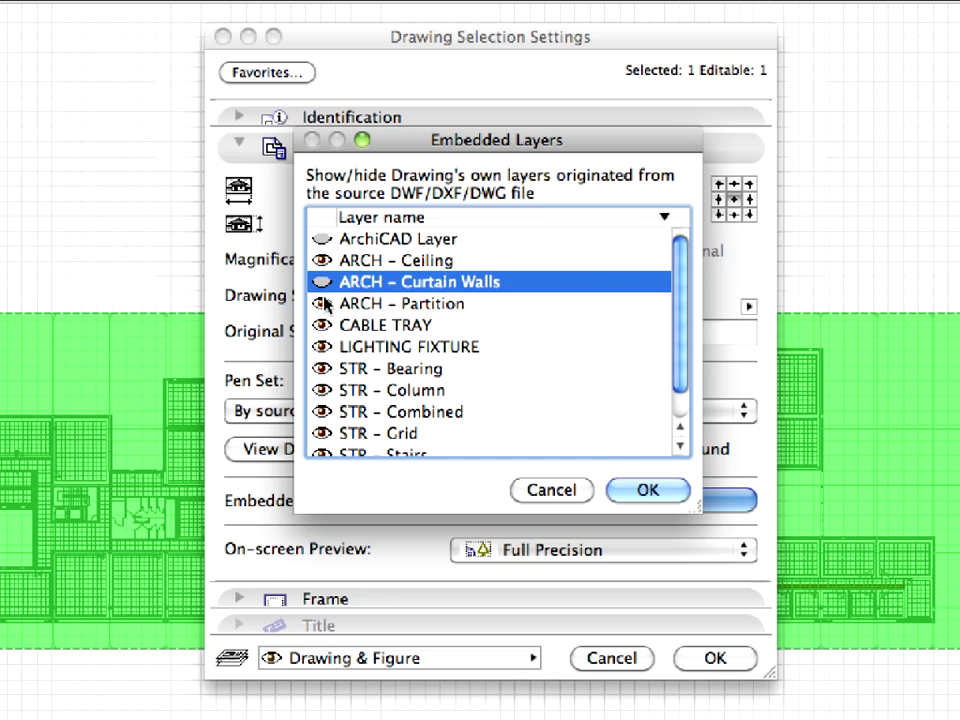
pyautogui.click(322, 303)
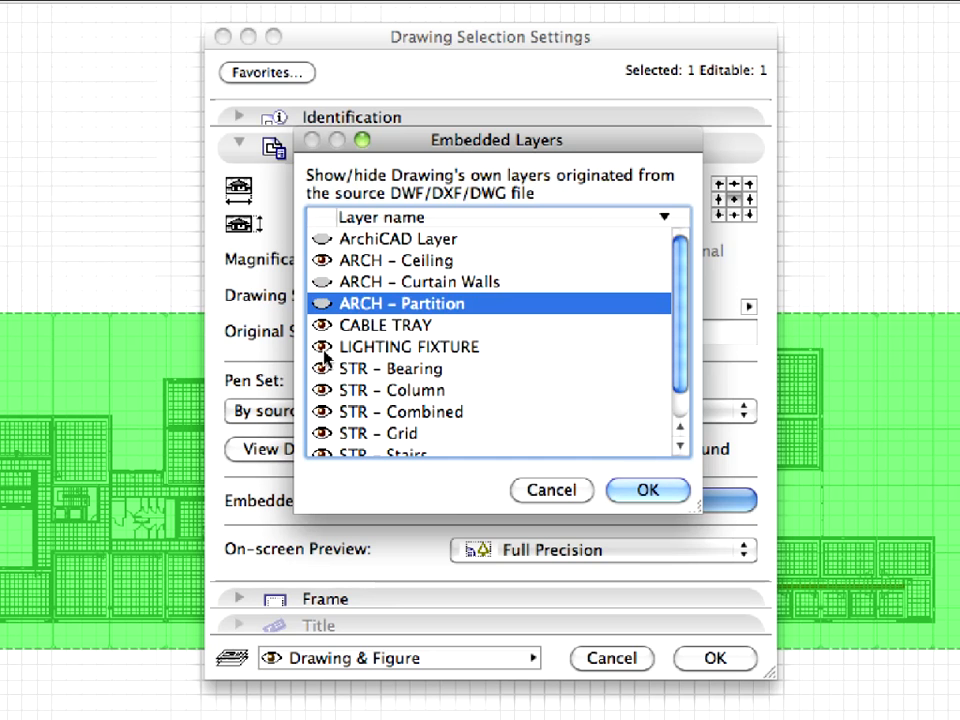
# - Hide the embedded layers STR - Column, STR - Combined, STR - Grid, STR - Stairs and STR - Steels, and apply the drawing settings
pyautogui.click(321, 410)
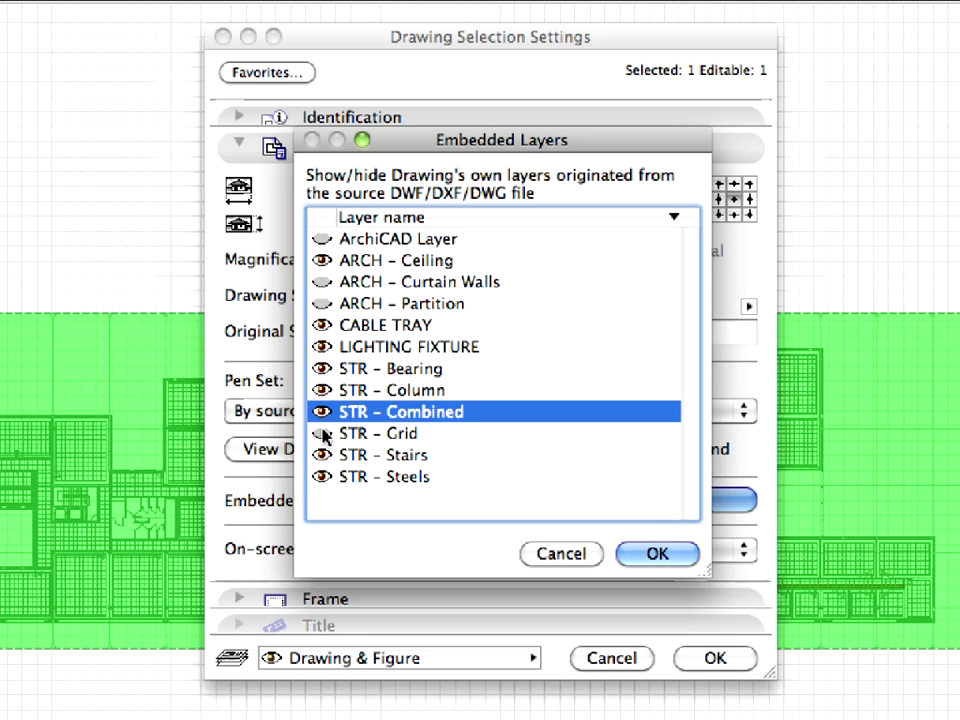
pyautogui.click(319, 433)
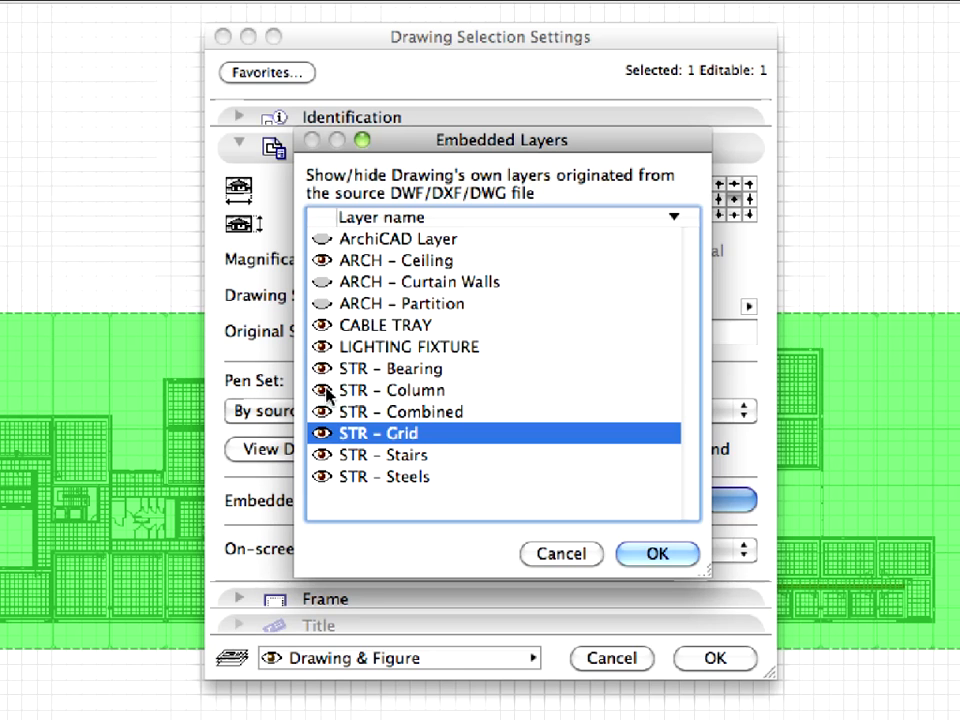
pyautogui.click(324, 391)
pyautogui.click(323, 411)
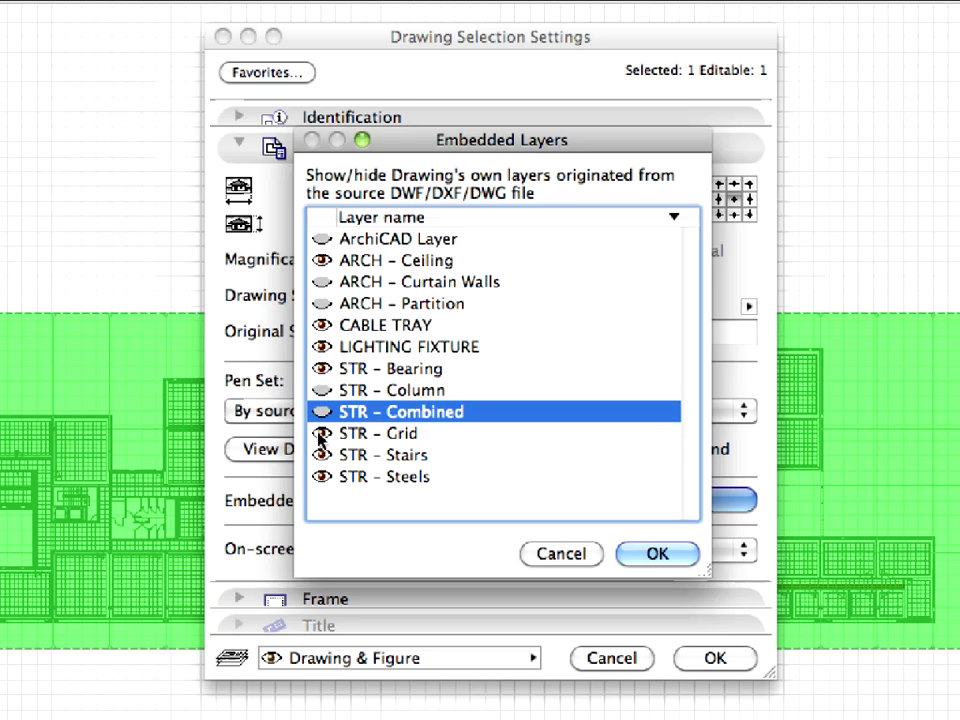
pyautogui.click(321, 433)
pyautogui.click(321, 455)
pyautogui.click(322, 477)
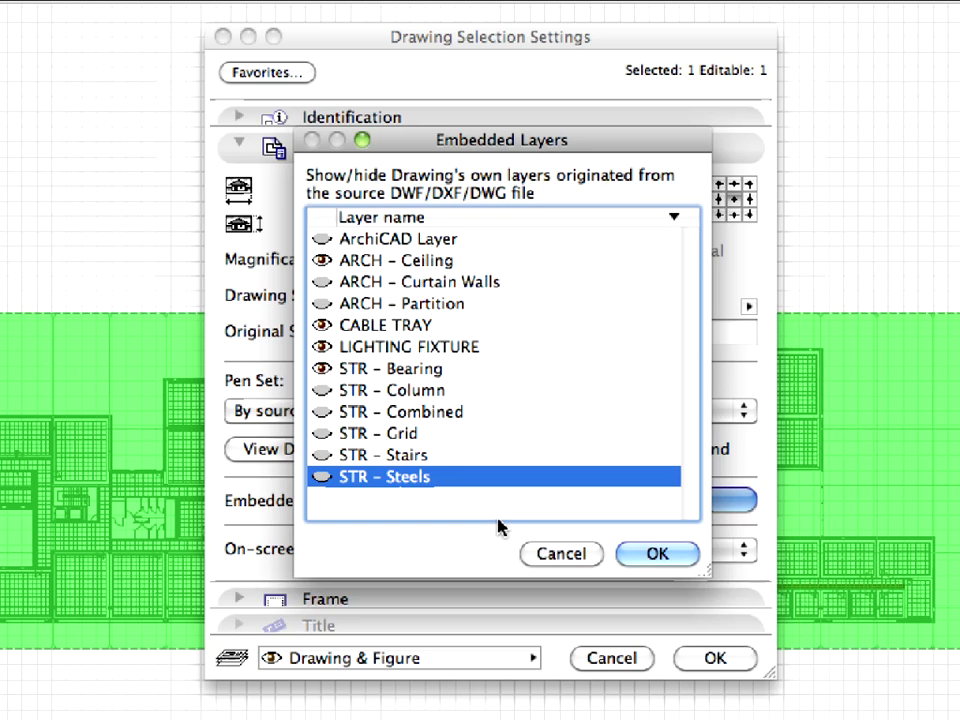
pyautogui.click(646, 556)
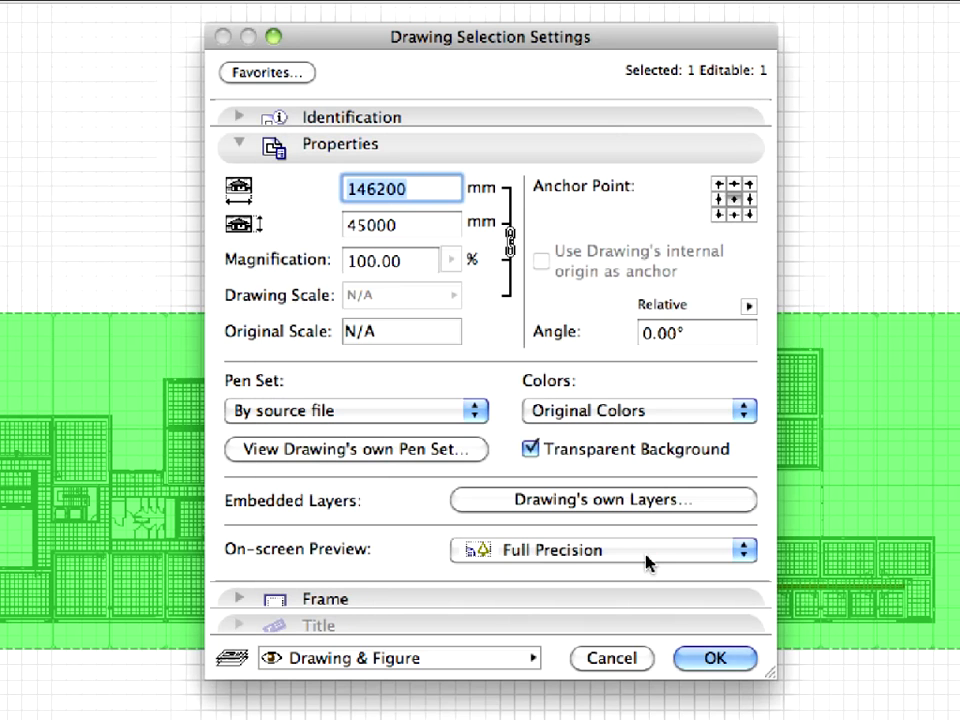
pyautogui.click(744, 671)
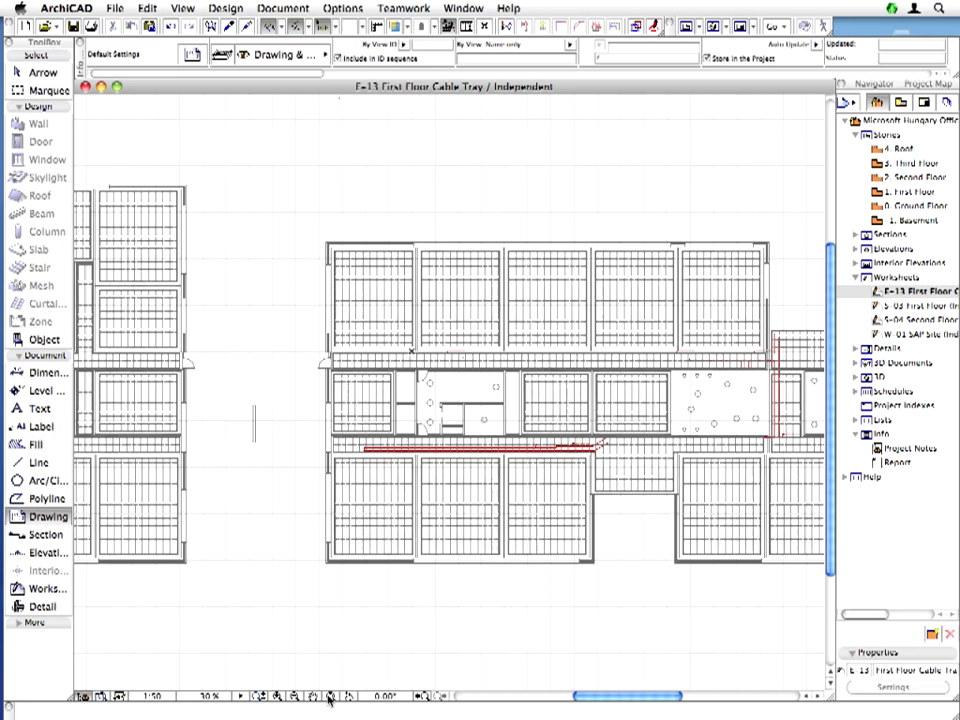